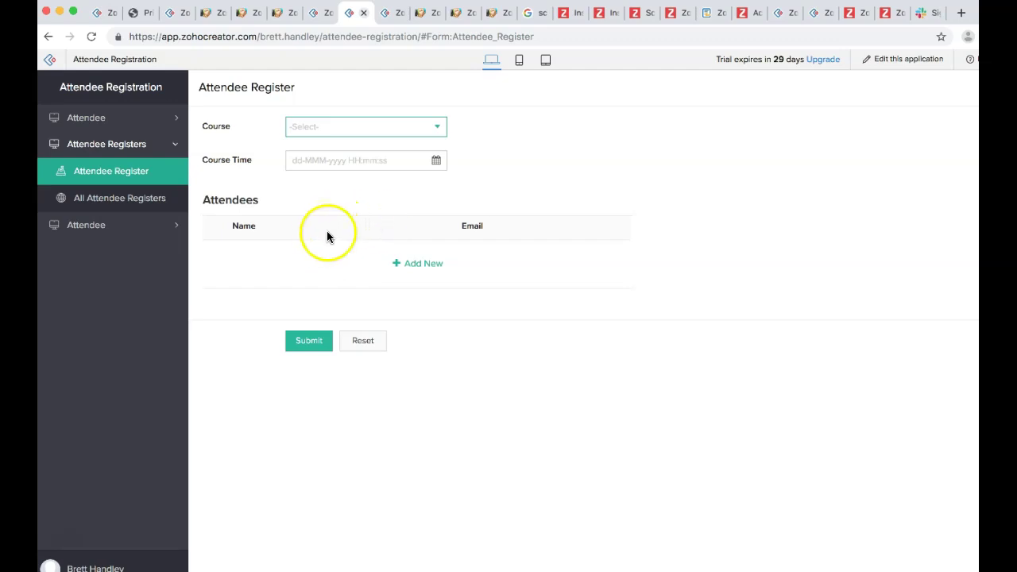
- Choose Test course in the Attendee Register form's Course field and review the attendee rows filled in for it
{"action": "left_click", "coordinate": [390, 129]}
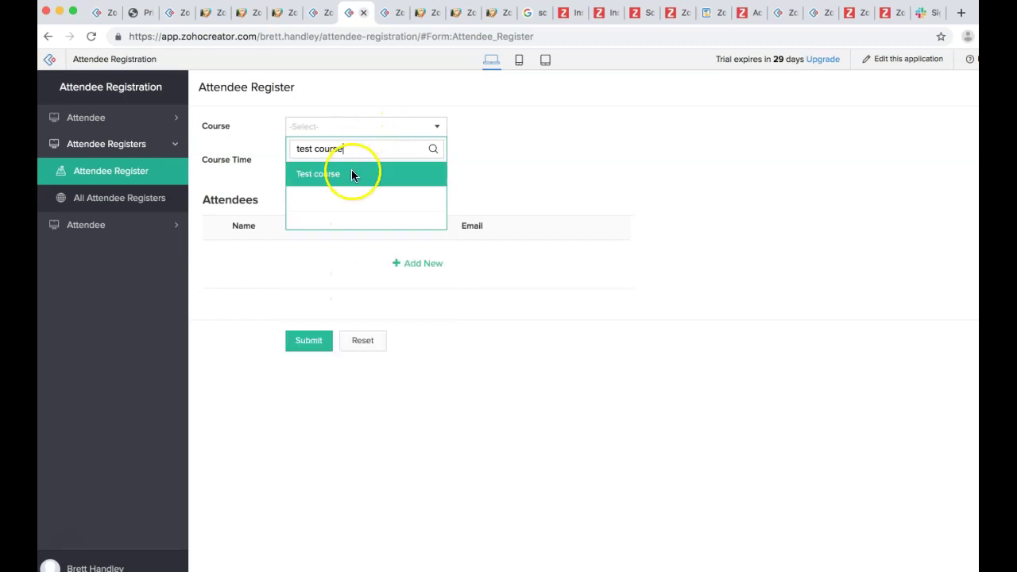
{"action": "left_click", "coordinate": [351, 176]}
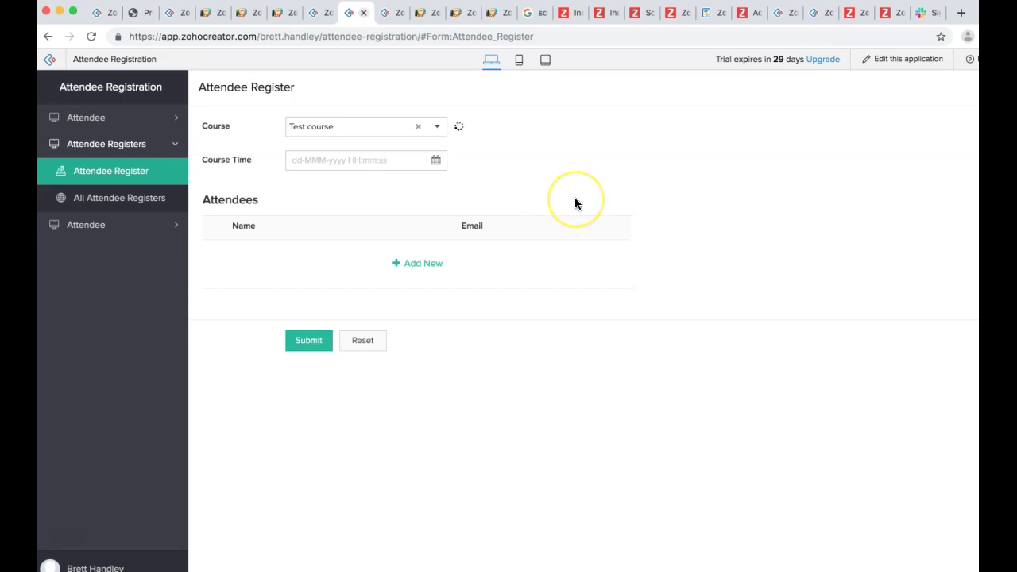
{"action": "scroll", "coordinate": [504, 294], "scroll_direction": "down", "scroll_amount": 3}
{"action": "scroll", "coordinate": [508, 297], "scroll_direction": "up", "scroll_amount": 2}
{"action": "scroll", "coordinate": [506, 295], "scroll_direction": "up", "scroll_amount": 1}
{"action": "scroll", "coordinate": [506, 294], "scroll_direction": "down", "scroll_amount": 3}
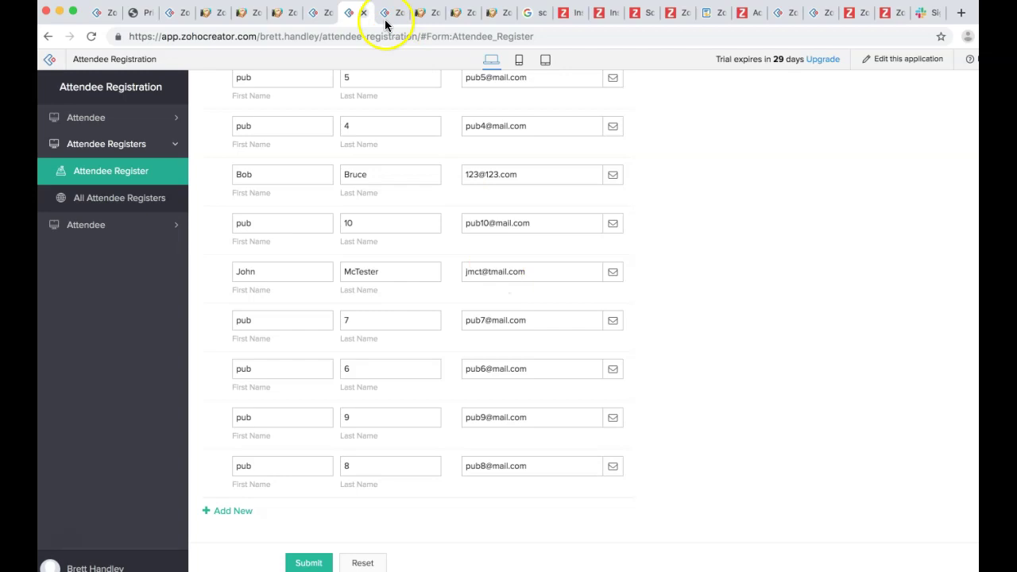
- Review the Deluge script that runs on user input in the Course field
{"action": "left_click", "coordinate": [311, 21]}
{"action": "left_click", "coordinate": [471, 272]}
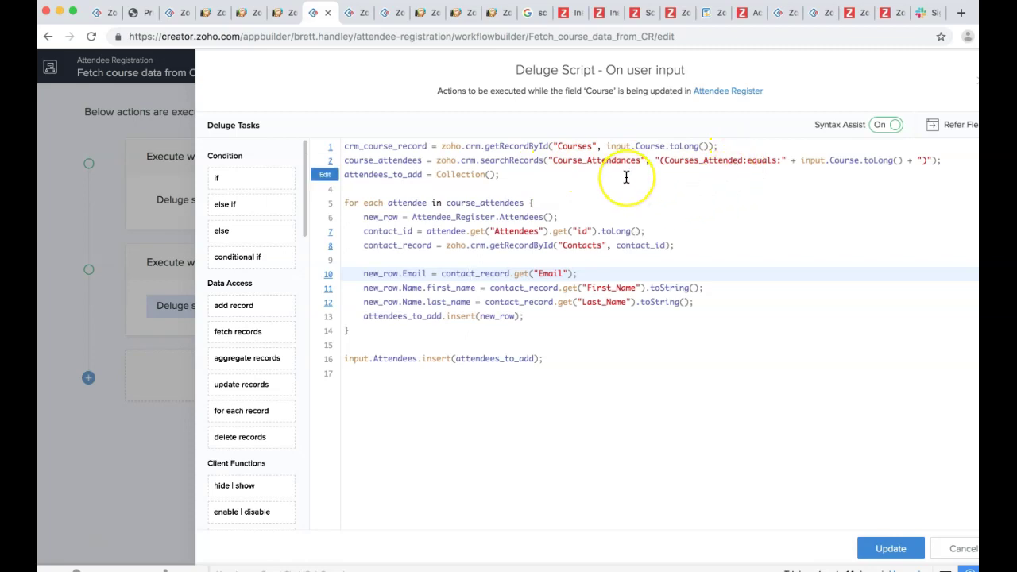
{"action": "left_click", "coordinate": [516, 168]}
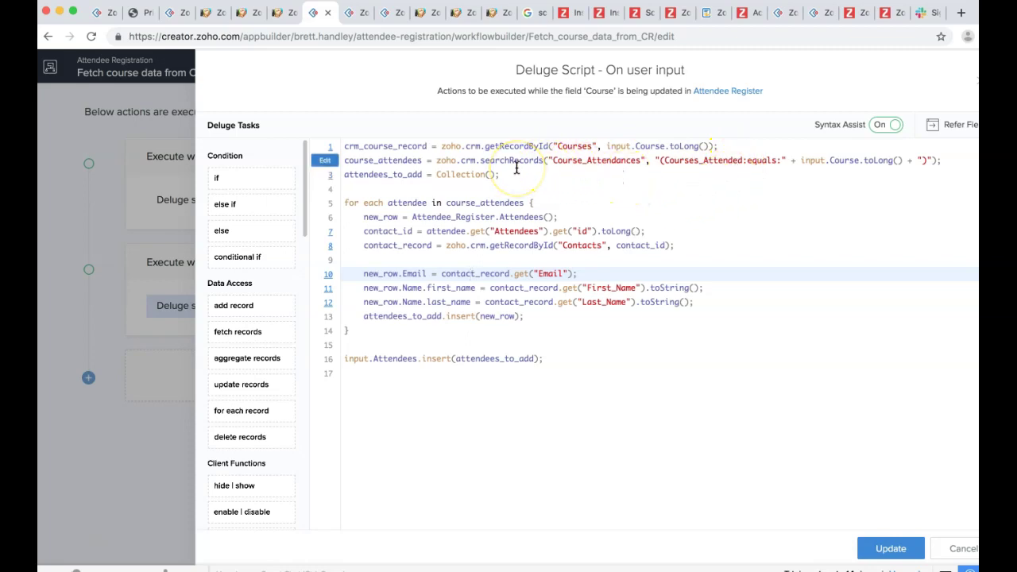
- Switch to Zoho CRM and examine the Test course record, including its Attendees field
{"action": "left_click", "coordinate": [417, 14]}
{"action": "left_click", "coordinate": [394, 289]}
{"action": "scroll", "coordinate": [394, 289], "scroll_direction": "down", "scroll_amount": 8}
{"action": "scroll", "coordinate": [394, 289], "scroll_direction": "up", "scroll_amount": 3}
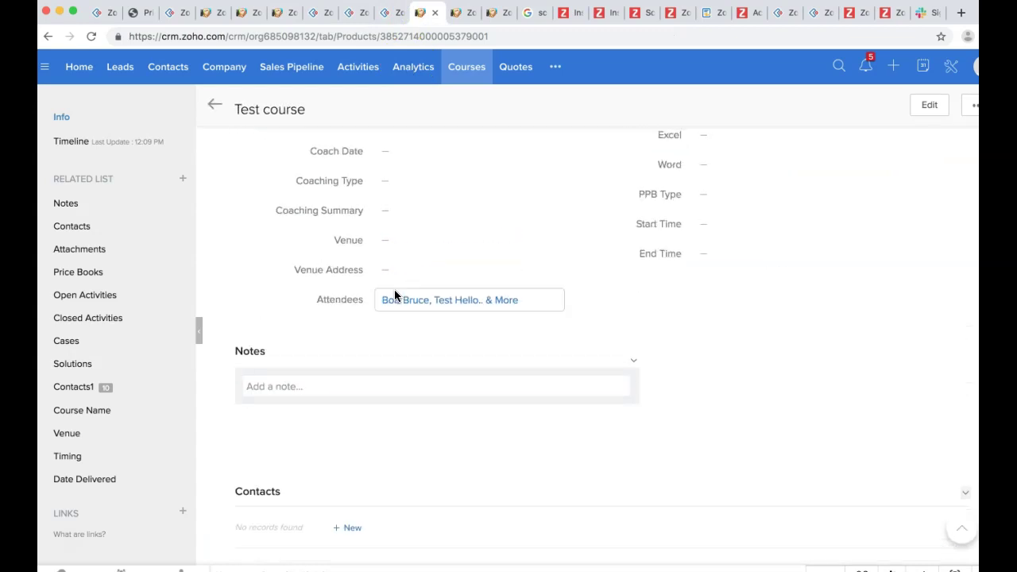
{"action": "scroll", "coordinate": [394, 292], "scroll_direction": "up", "scroll_amount": 5}
{"action": "left_click", "coordinate": [480, 80]}
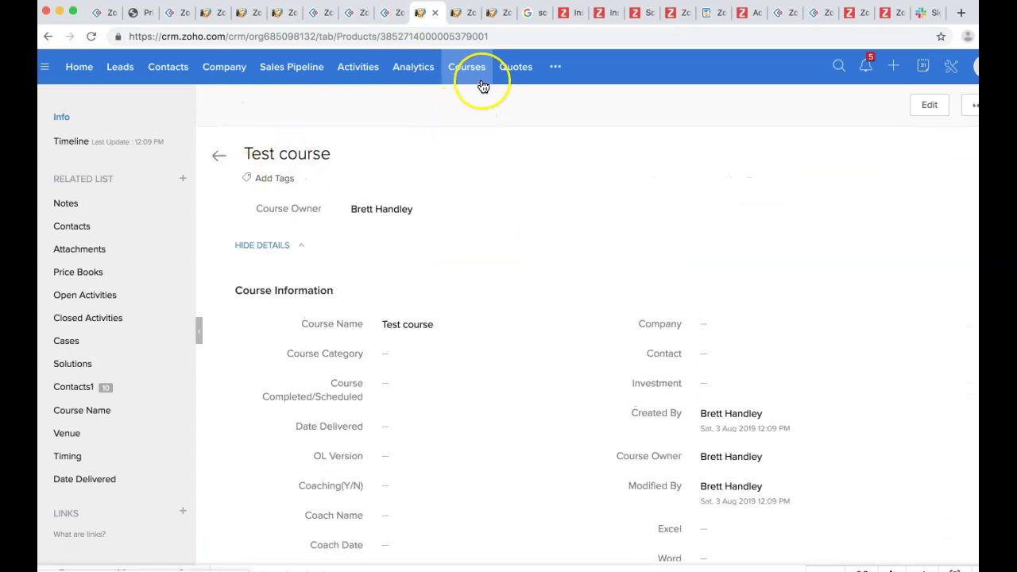
{"action": "left_click", "coordinate": [457, 265]}
{"action": "scroll", "coordinate": [457, 265], "scroll_direction": "down", "scroll_amount": 4}
{"action": "left_click", "coordinate": [332, 453]}
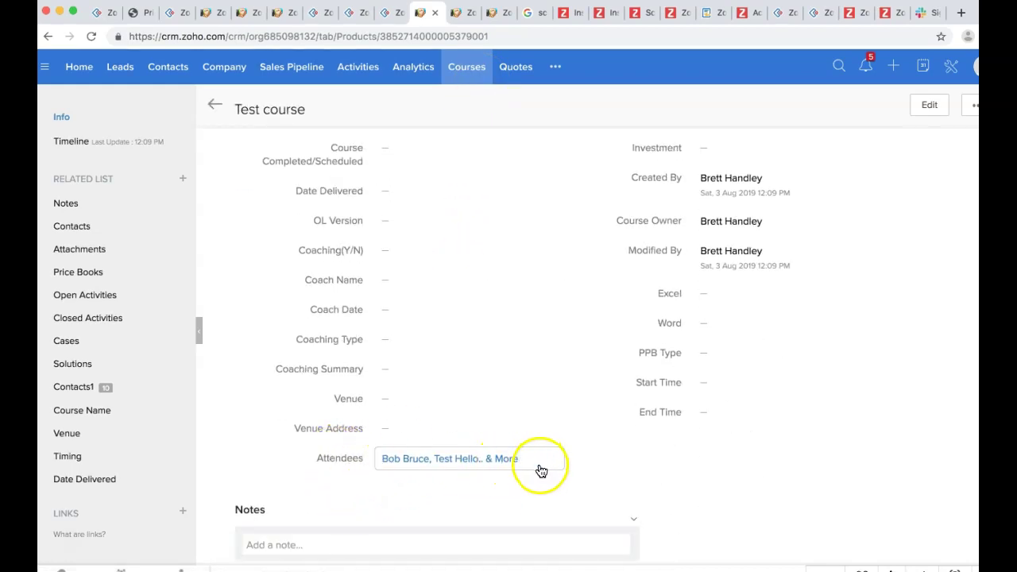
- Return to the live Attendee Register form and look through its list of attendees
{"action": "left_click", "coordinate": [390, 14]}
{"action": "left_click", "coordinate": [355, 12]}
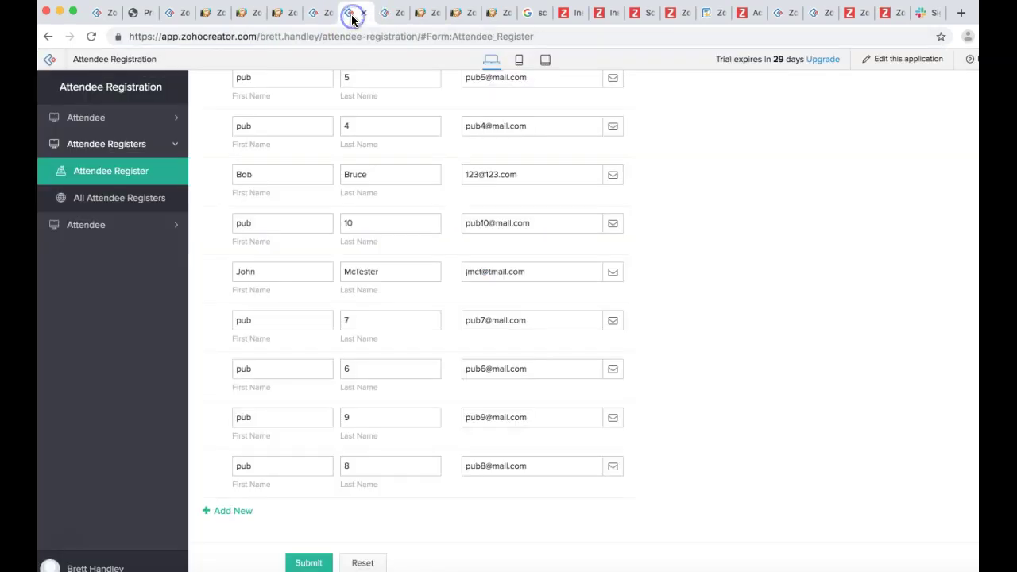
{"action": "scroll", "coordinate": [340, 276], "scroll_direction": "up", "scroll_amount": 3}
{"action": "scroll", "coordinate": [339, 277], "scroll_direction": "down", "scroll_amount": 3}
- Reopen the Deluge script and highlight its first three lines, then the attendees_to_add collection declaration
{"action": "left_click", "coordinate": [321, 14]}
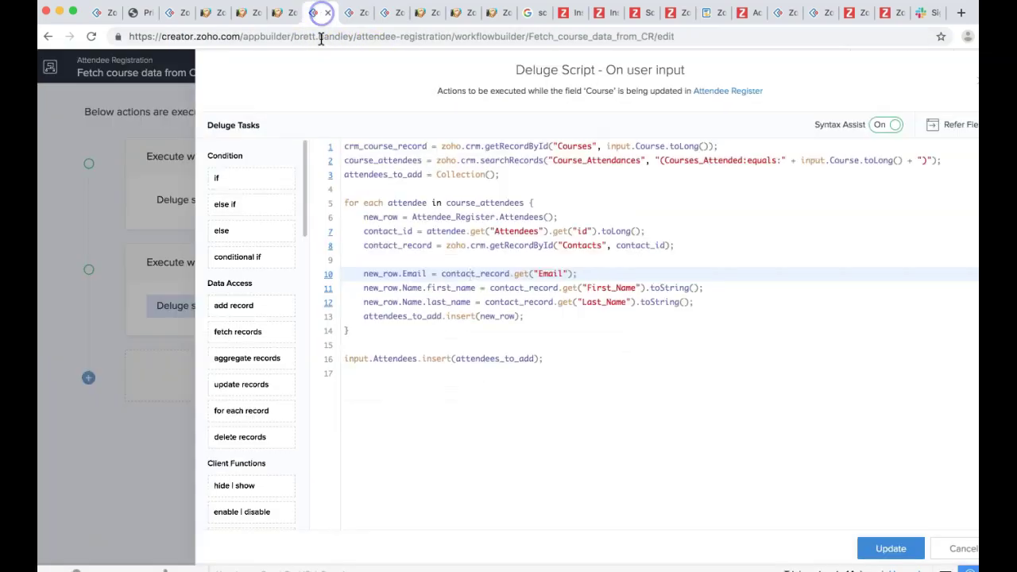
{"action": "left_click", "coordinate": [551, 177]}
{"action": "left_click_drag", "start_coordinate": [551, 176], "coordinate": [181, 140]}
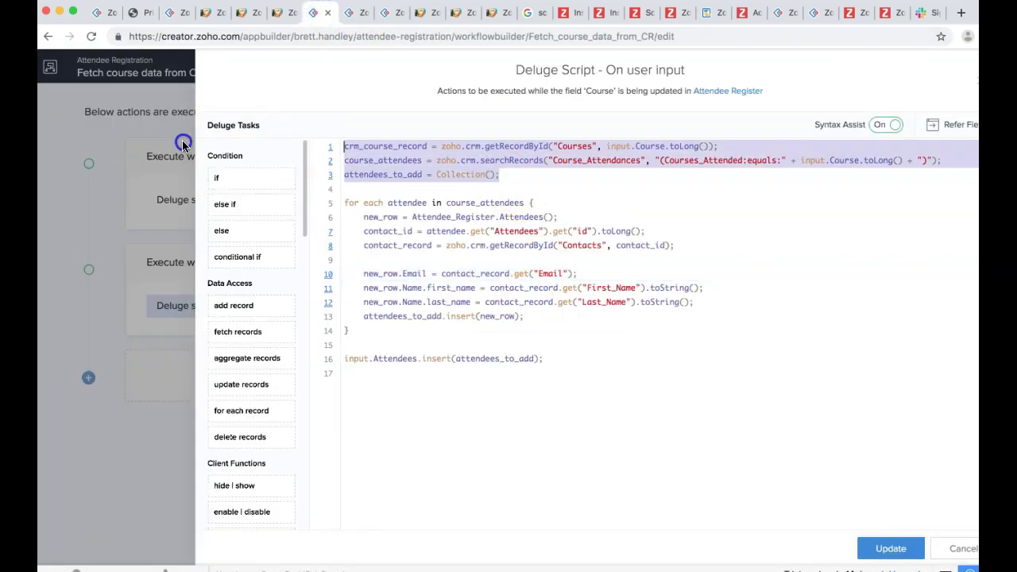
{"action": "left_click", "coordinate": [535, 191]}
{"action": "left_click_drag", "start_coordinate": [532, 176], "coordinate": [341, 175]}
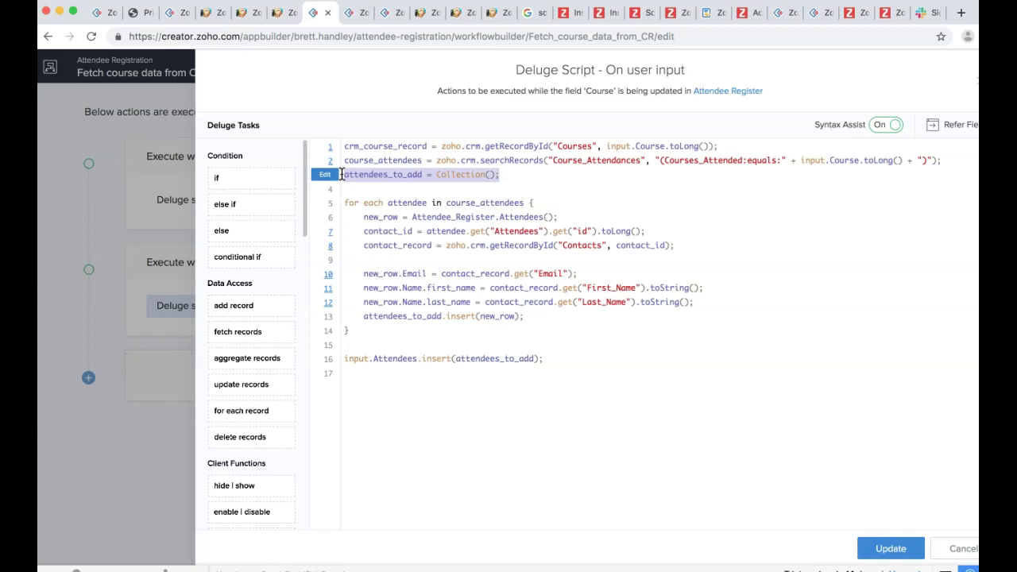
{"action": "left_click", "coordinate": [530, 178]}
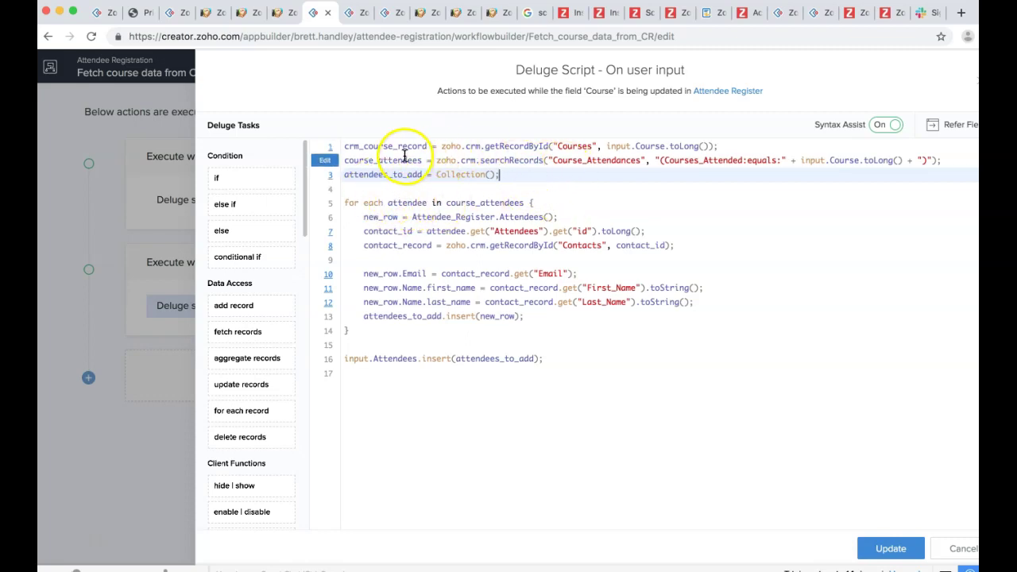
- Examine the course_attendees search on line 2 and the for each loop that iterates over it
{"action": "left_click_drag", "start_coordinate": [404, 156], "coordinate": [495, 161]}
{"action": "left_click", "coordinate": [529, 195]}
{"action": "left_click", "coordinate": [556, 205]}
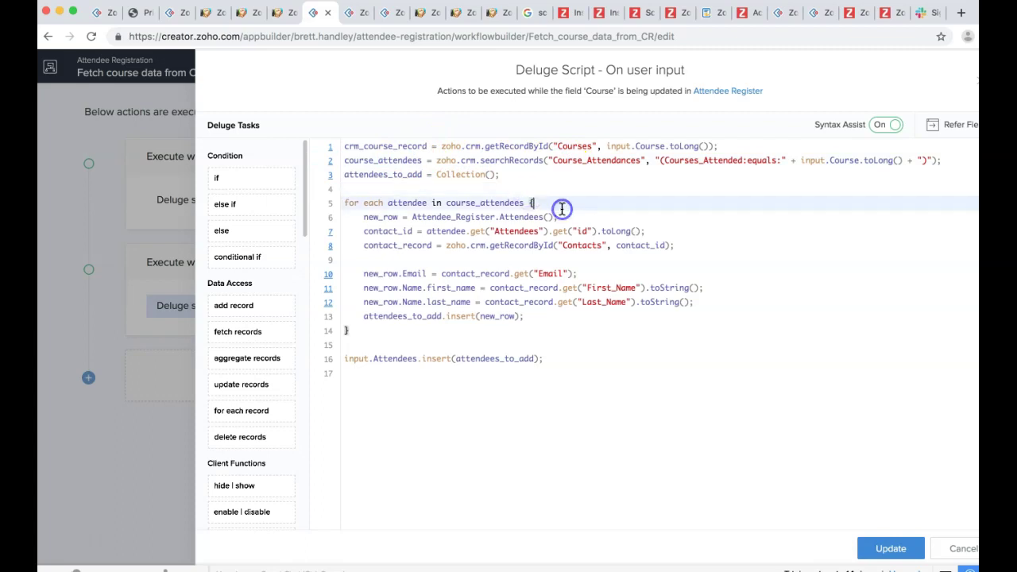
- Highlight the new_row declaration on line 6, including its Attendee_Register form name and Attendees subform name
{"action": "left_click", "coordinate": [366, 218]}
{"action": "mouse_move", "coordinate": [367, 218]}
{"action": "left_mouse_down"}
{"action": "mouse_move", "coordinate": [624, 216]}
{"action": "mouse_move", "coordinate": [357, 216]}
{"action": "left_mouse_up"}
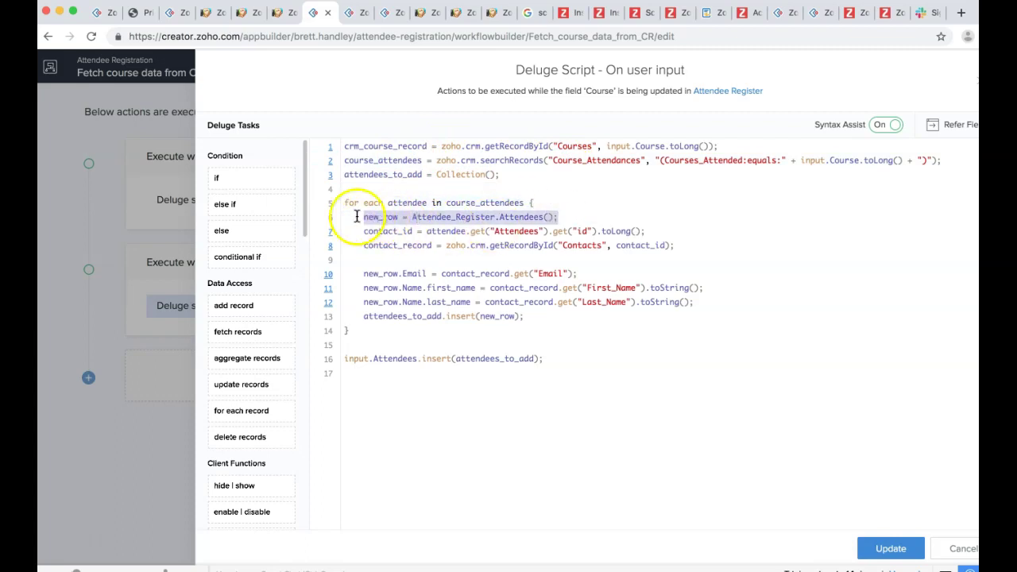
{"action": "left_click", "coordinate": [357, 216]}
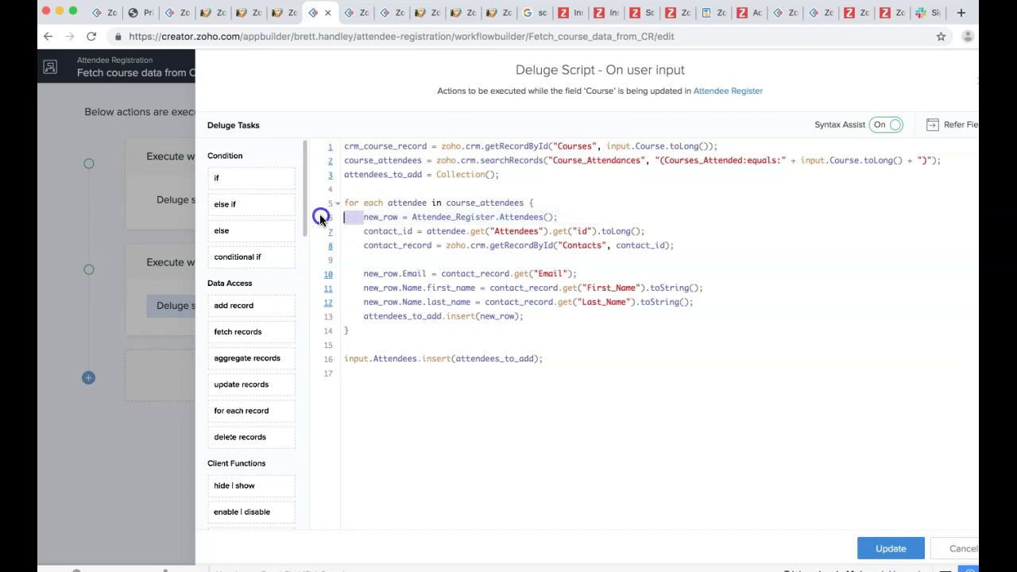
{"action": "left_click_drag", "start_coordinate": [361, 216], "coordinate": [591, 215]}
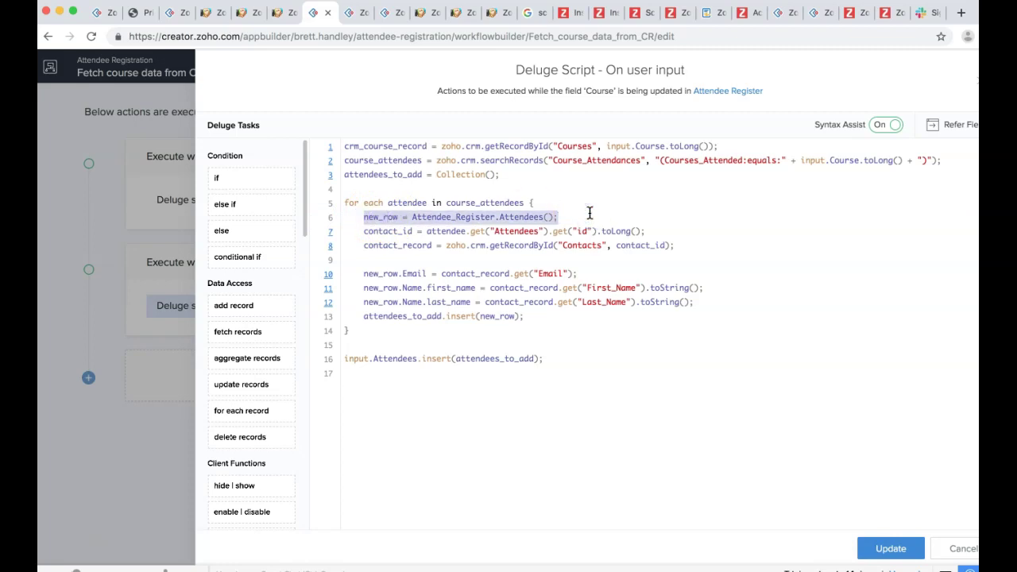
{"action": "left_click", "coordinate": [591, 212]}
{"action": "left_click", "coordinate": [411, 219]}
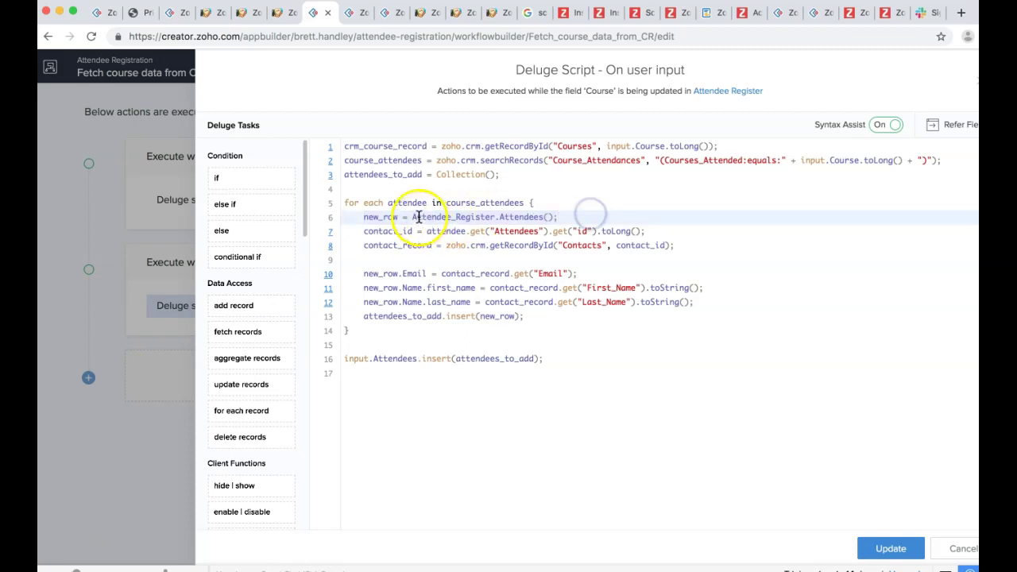
{"action": "left_click", "coordinate": [537, 176]}
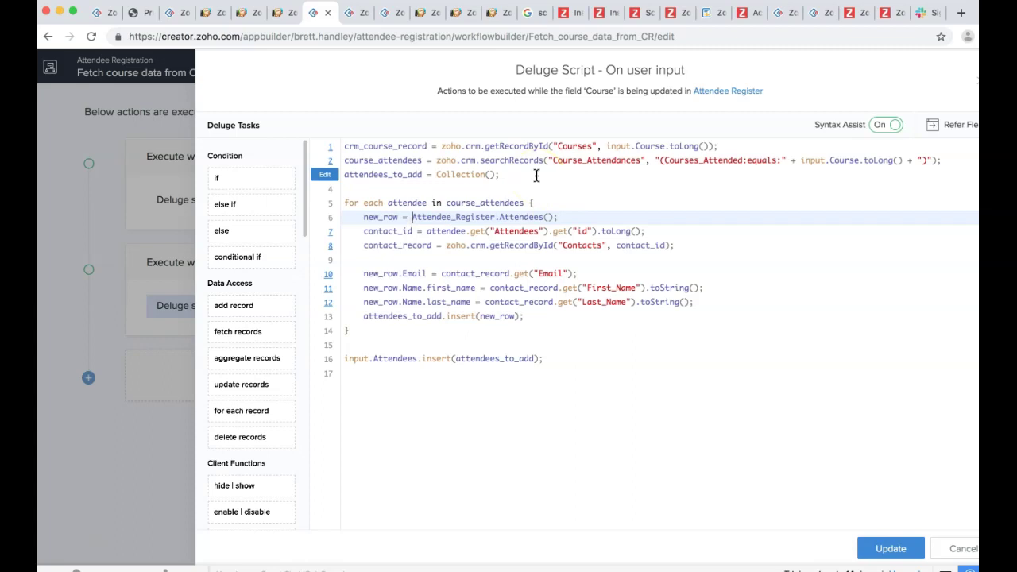
{"action": "double_click", "coordinate": [434, 214]}
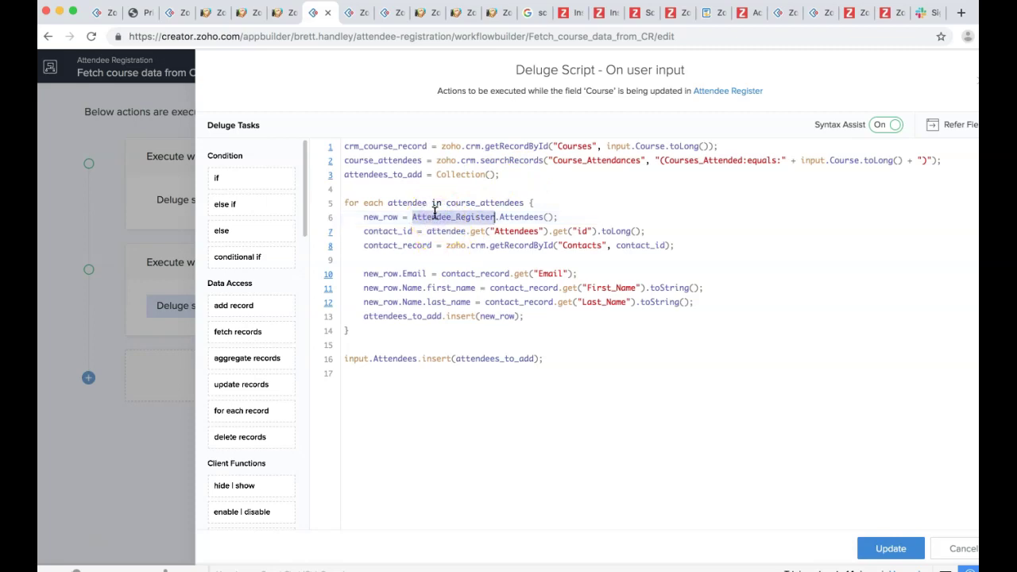
{"action": "double_click", "coordinate": [521, 218]}
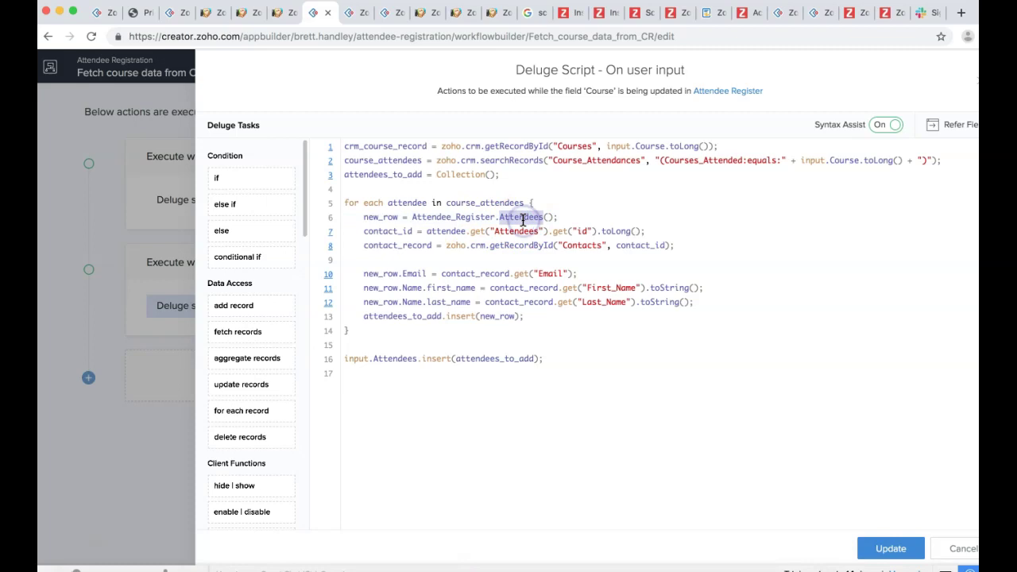
- Open the Attendee Register form's application editor in a new browser tab and highlight Attendee_Register in its web address
{"action": "left_click", "coordinate": [348, 21]}
{"action": "left_click", "coordinate": [392, 17]}
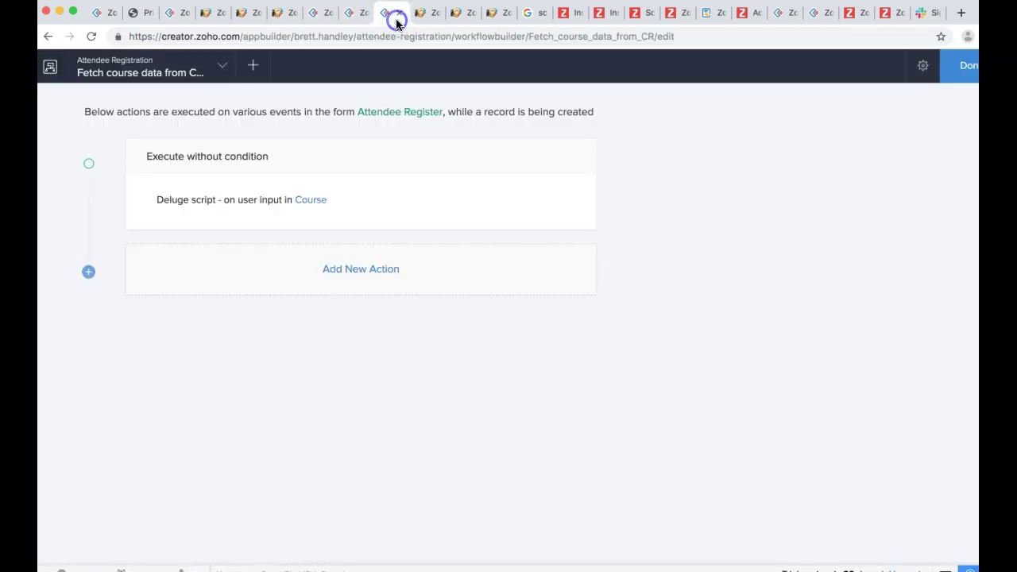
{"action": "left_click", "coordinate": [354, 19]}
{"action": "right_click", "coordinate": [904, 61]}
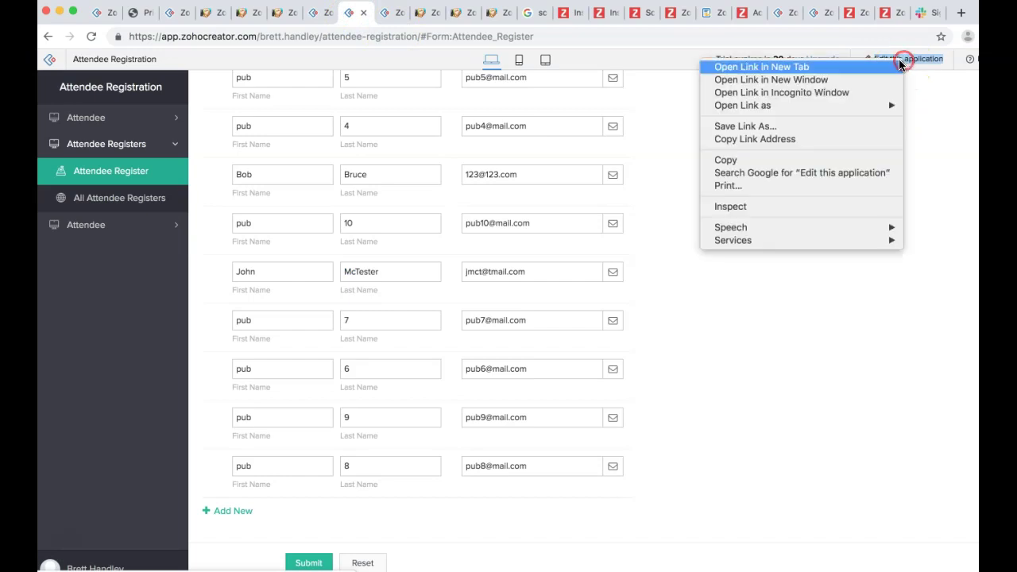
{"action": "left_click", "coordinate": [858, 68]}
{"action": "left_click", "coordinate": [372, 16]}
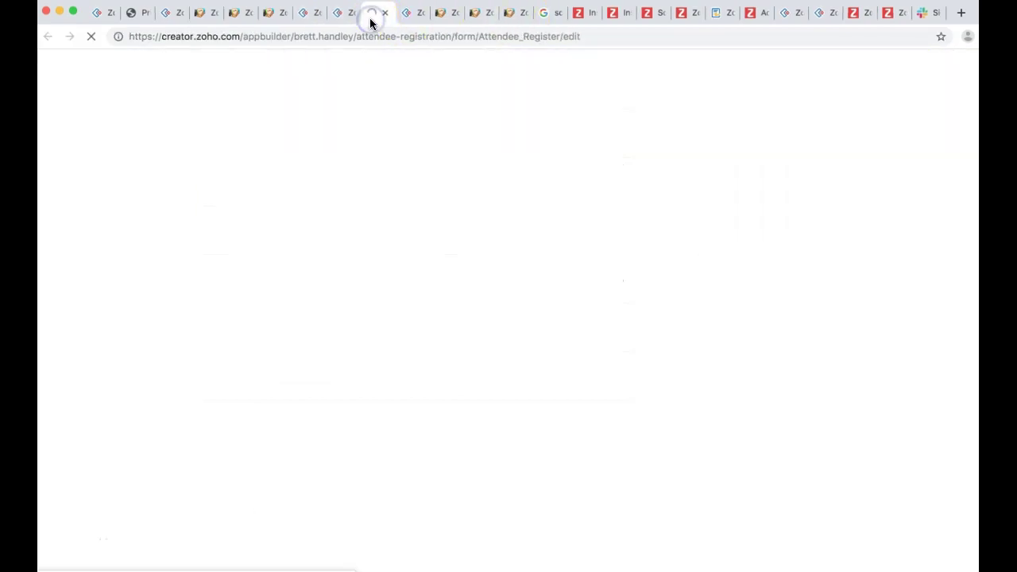
{"action": "double_click", "coordinate": [500, 37]}
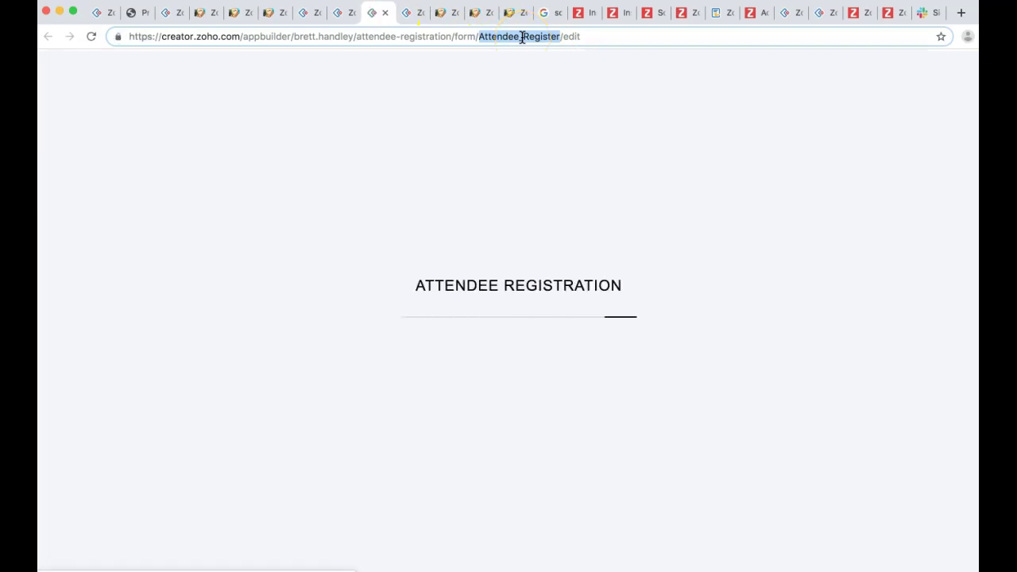
{"action": "left_click", "coordinate": [537, 71]}
{"action": "left_click", "coordinate": [703, 247]}
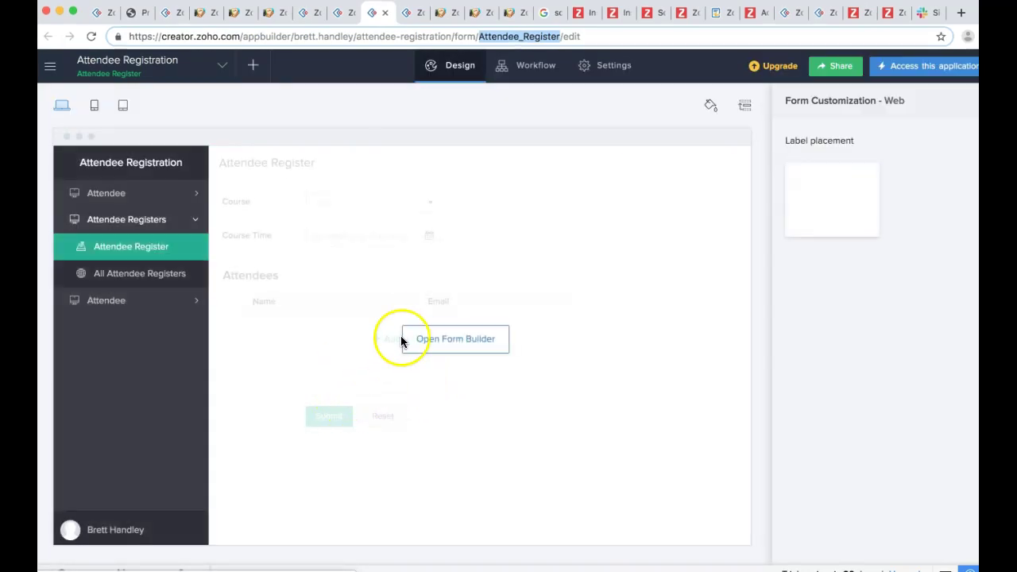
- Open the Attendee Register form in the Form Builder and highlight the Attendees subform's field link name
{"action": "left_click", "coordinate": [465, 340]}
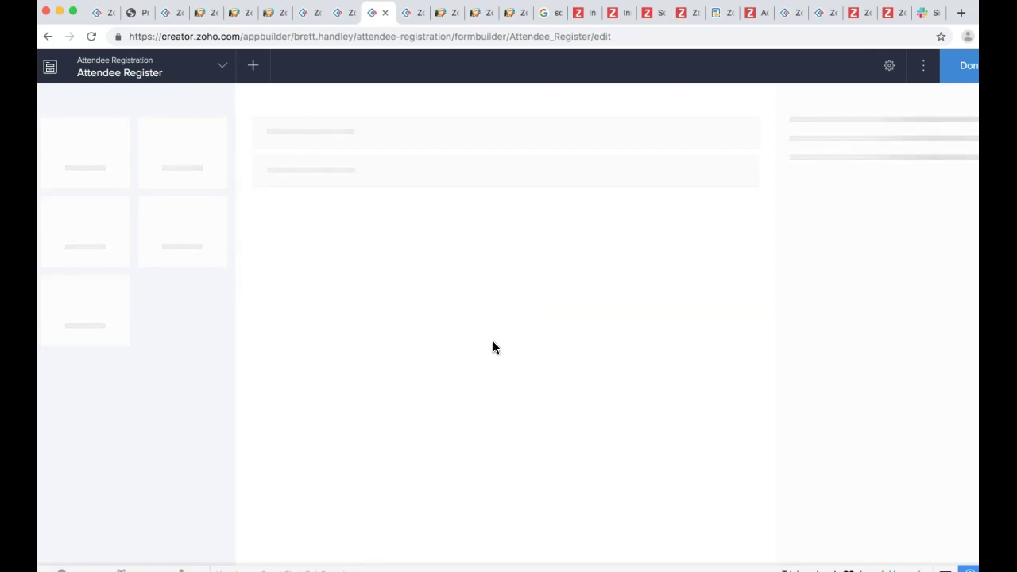
{"action": "left_click", "coordinate": [393, 209]}
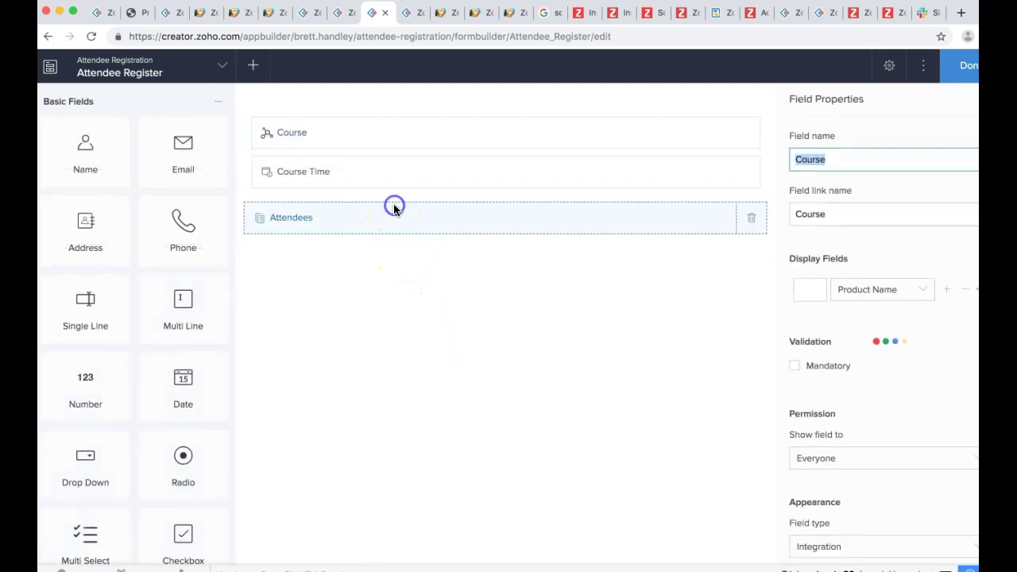
{"action": "double_click", "coordinate": [844, 230]}
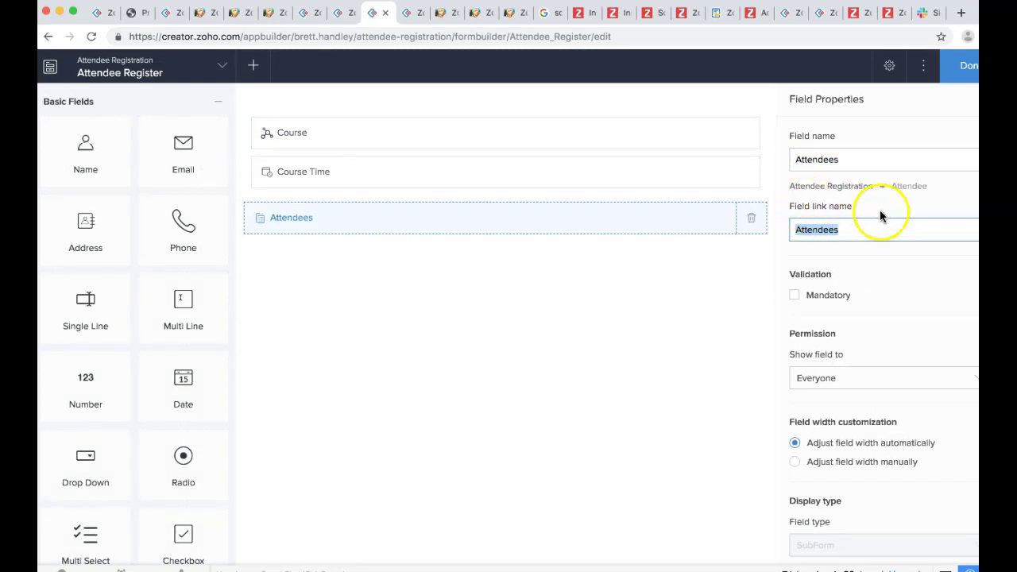
- Go back to the Deluge script and check the form and subform link names used on line 6
{"action": "left_click", "coordinate": [336, 13]}
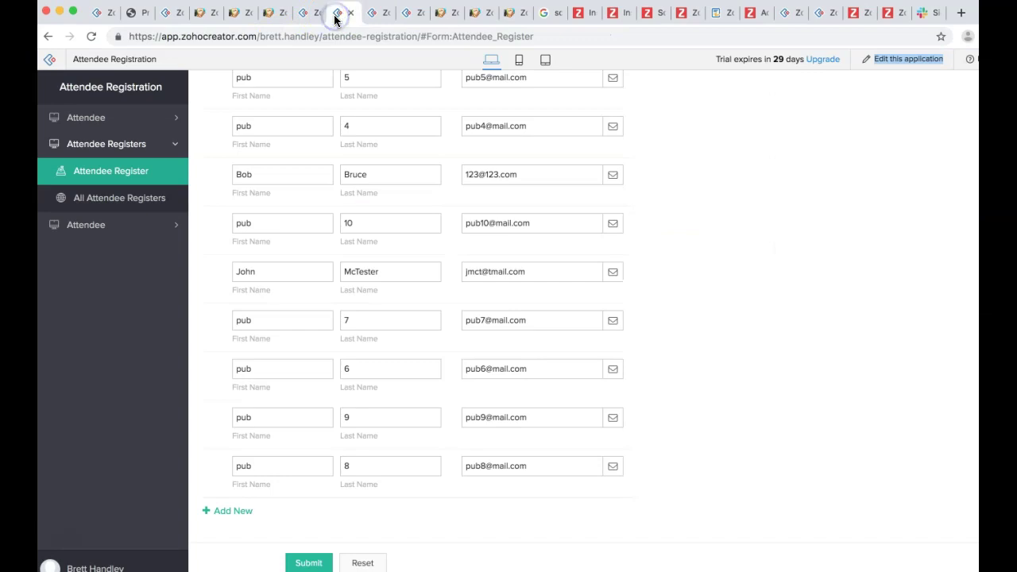
{"action": "left_click", "coordinate": [302, 13]}
{"action": "double_click", "coordinate": [459, 216]}
{"action": "double_click", "coordinate": [522, 216]}
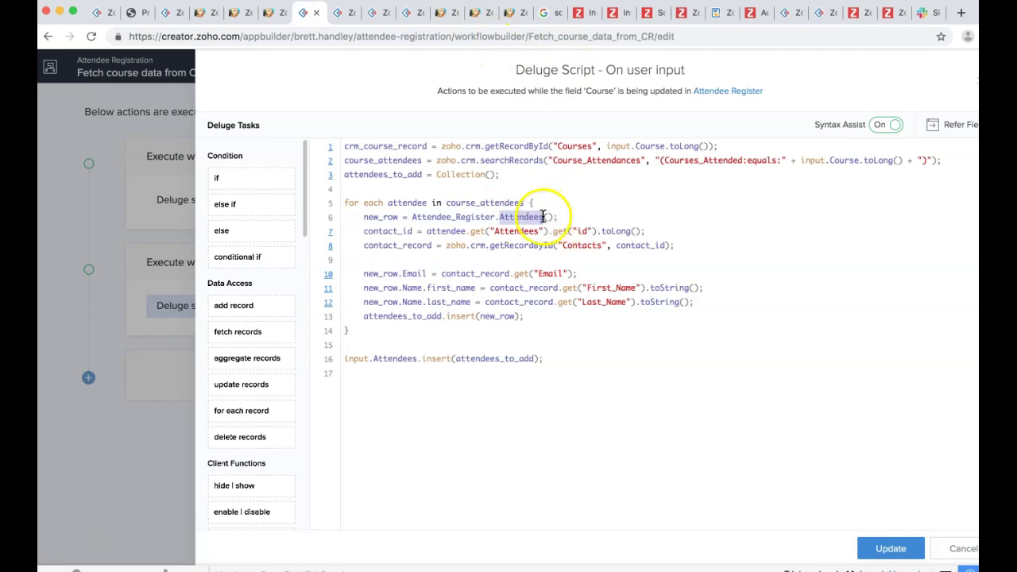
{"action": "left_click", "coordinate": [554, 216]}
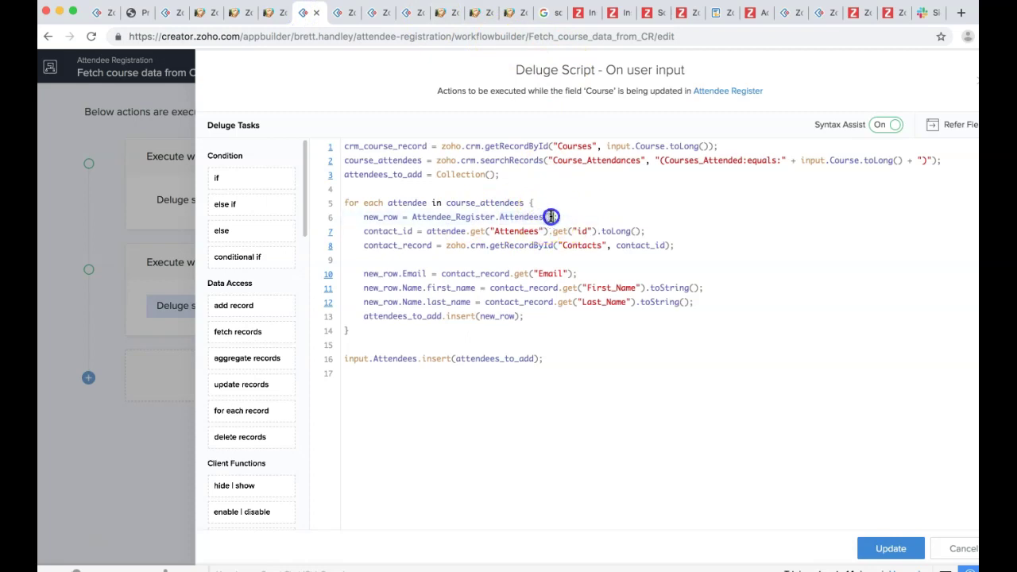
{"action": "type", "text": ");"}
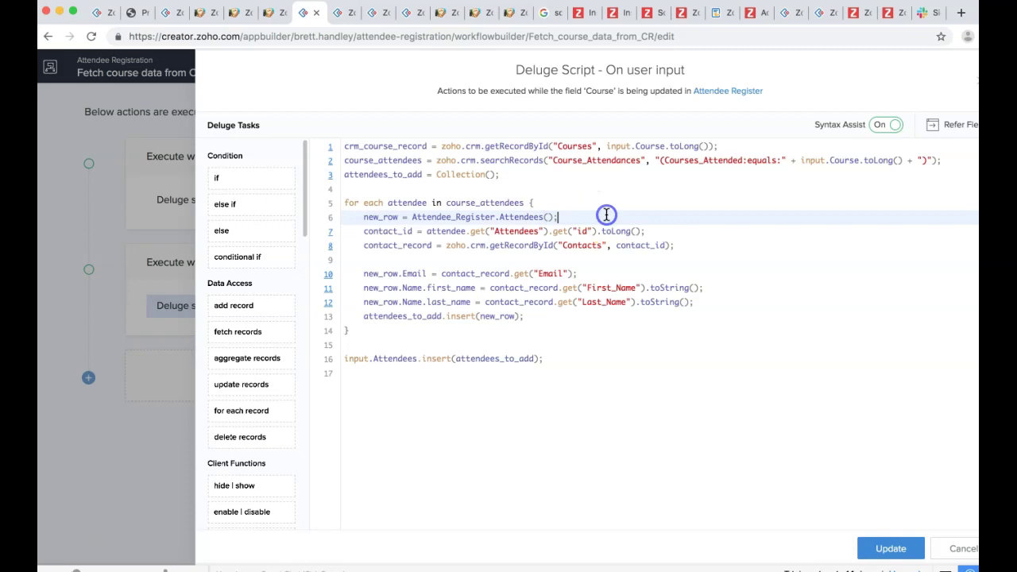
- Highlight the contact_id and contact_record lines that fetch each attendee's record from Contacts
{"action": "left_click_drag", "start_coordinate": [364, 231], "coordinate": [598, 260]}
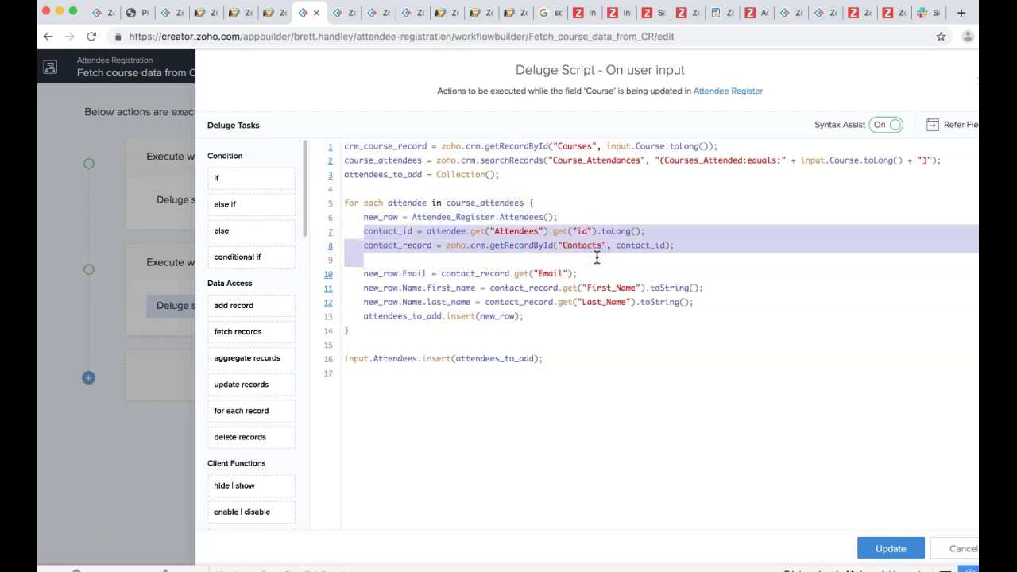
{"action": "left_click", "coordinate": [597, 257]}
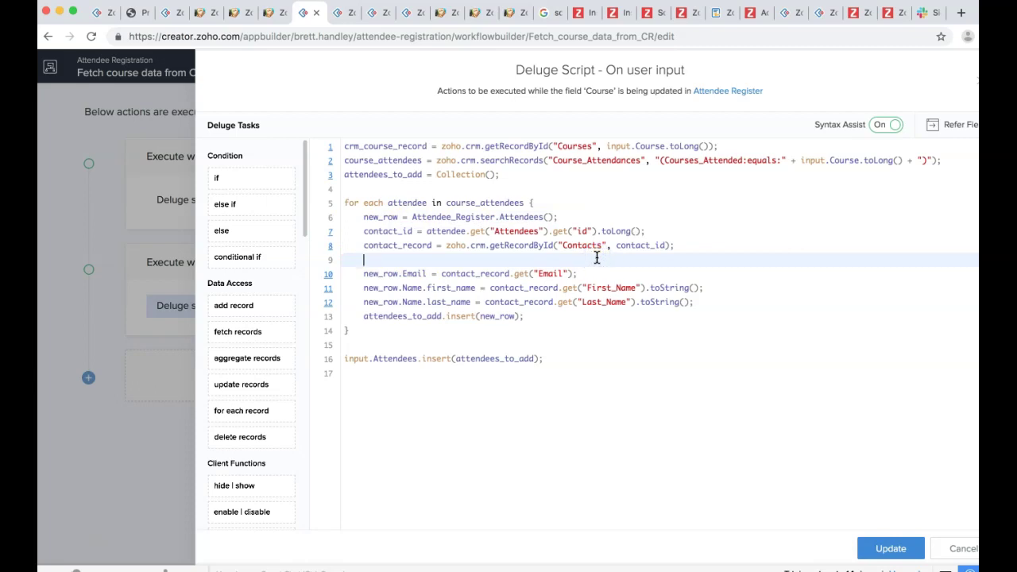
- Highlight the new_row assignments that fill the subform row's Email, Name.first_name and Name.last_name fields
{"action": "left_click_drag", "start_coordinate": [364, 231], "coordinate": [474, 231]}
{"action": "left_click", "coordinate": [365, 261]}
{"action": "double_click", "coordinate": [388, 216]}
{"action": "double_click", "coordinate": [383, 273]}
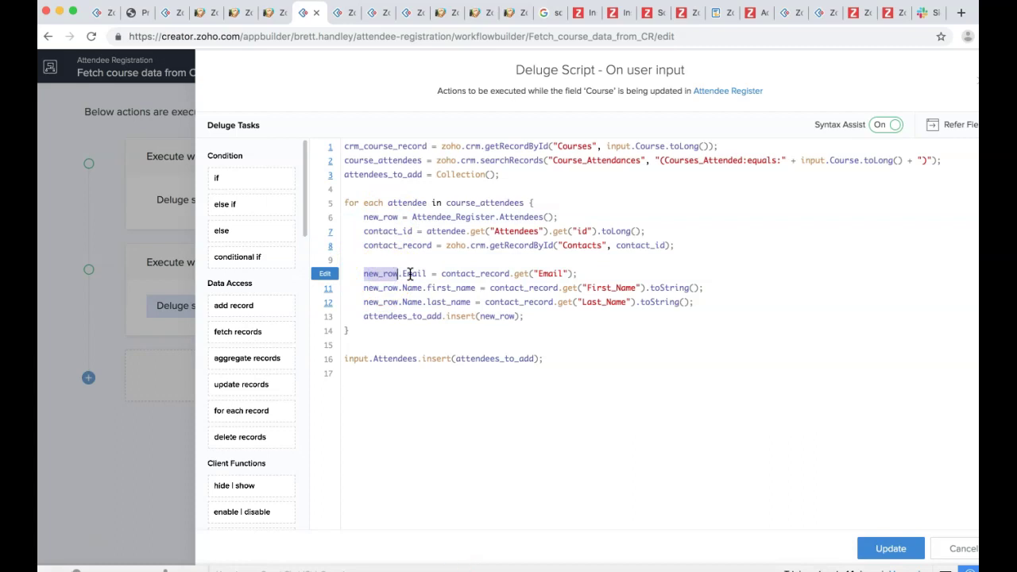
{"action": "left_click_drag", "start_coordinate": [403, 273], "coordinate": [429, 275]}
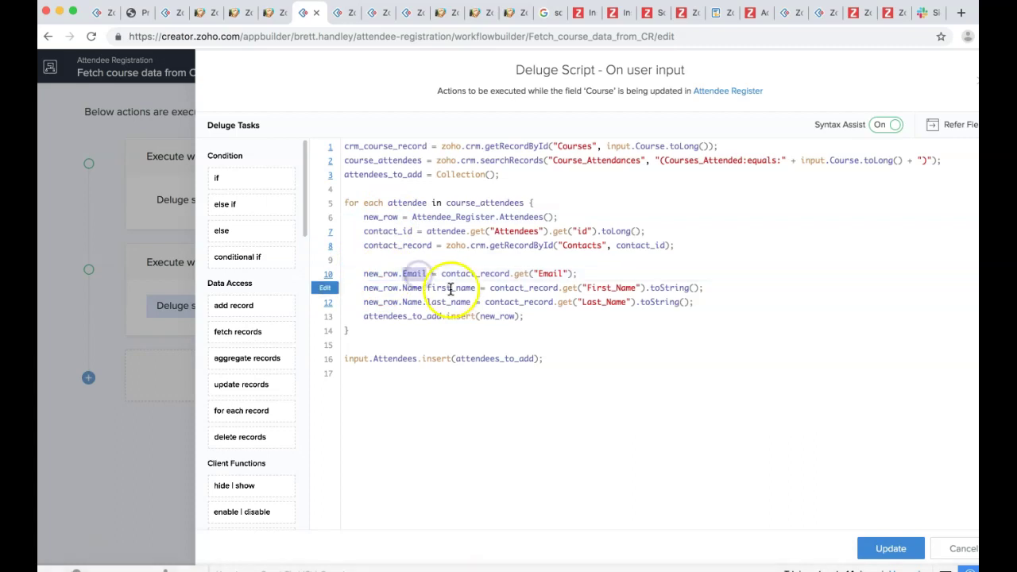
{"action": "mouse_move", "coordinate": [403, 287]}
{"action": "left_mouse_down"}
{"action": "mouse_move", "coordinate": [426, 289]}
{"action": "mouse_move", "coordinate": [416, 289]}
{"action": "left_mouse_up"}
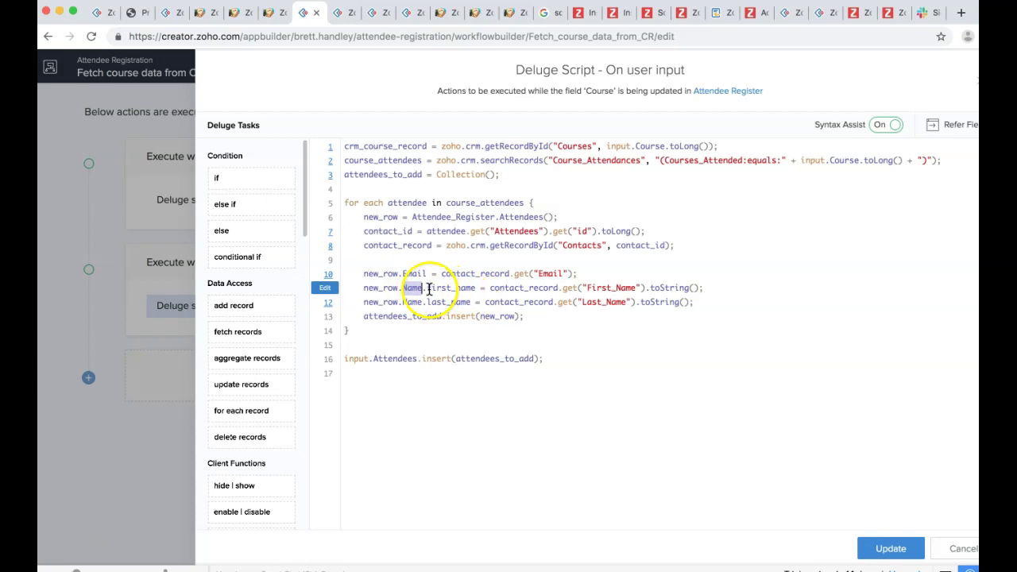
{"action": "double_click", "coordinate": [451, 288]}
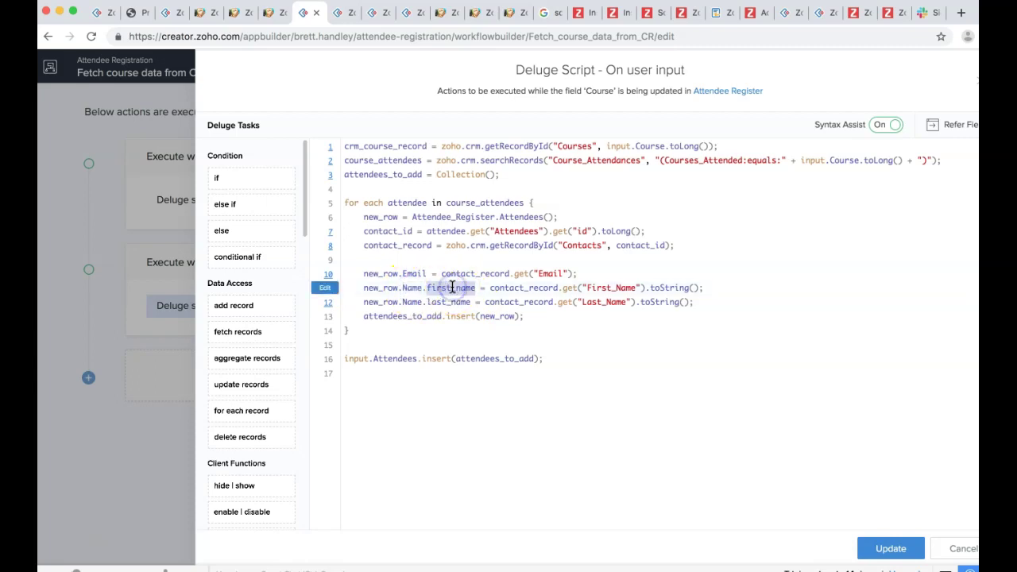
{"action": "type", "text": "first_name"}
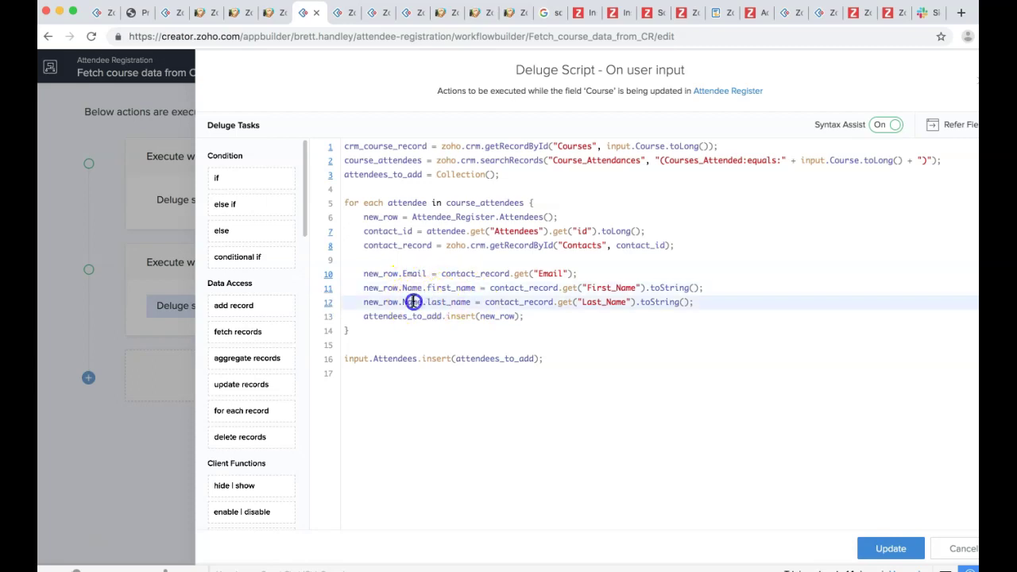
{"action": "double_click", "coordinate": [470, 302]}
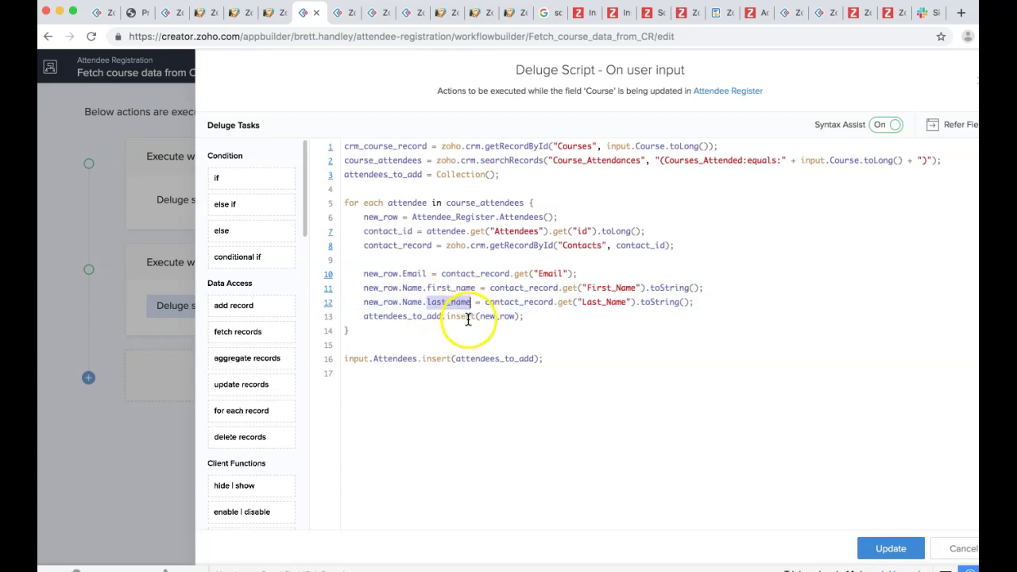
- Highlight the attendees_to_add.insert(new_row) line and the parts of the final input.Attendees.insert(attendees_to_add) statement
{"action": "left_click_drag", "start_coordinate": [358, 317], "coordinate": [549, 320]}
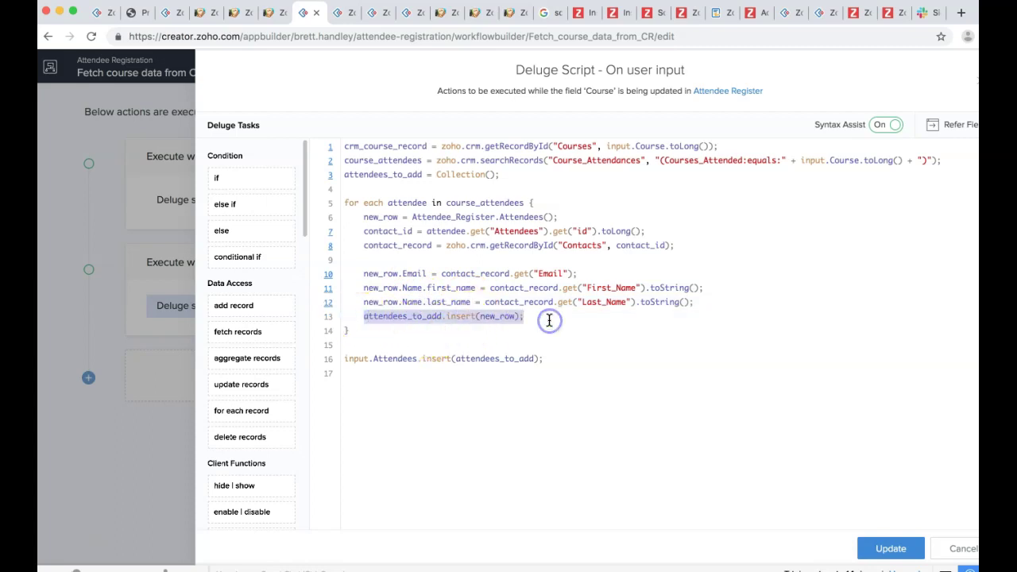
{"action": "left_click", "coordinate": [370, 342]}
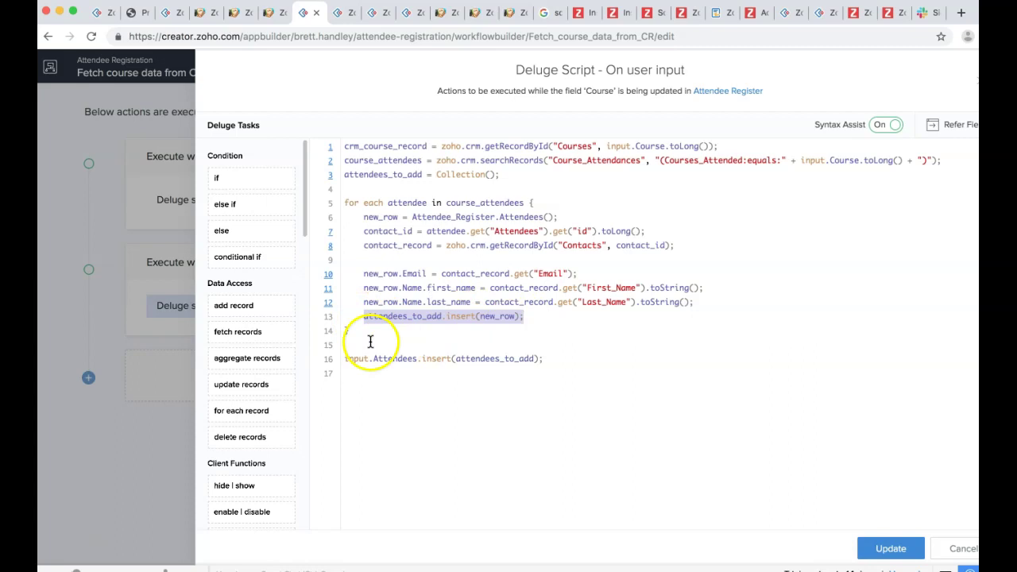
{"action": "left_click_drag", "start_coordinate": [434, 342], "coordinate": [381, 388]}
{"action": "left_click", "coordinate": [396, 346]}
{"action": "left_click_drag", "start_coordinate": [397, 346], "coordinate": [382, 414]}
{"action": "left_click", "coordinate": [386, 351]}
{"action": "double_click", "coordinate": [386, 358]}
{"action": "left_click", "coordinate": [470, 359]}
{"action": "double_click", "coordinate": [438, 358]}
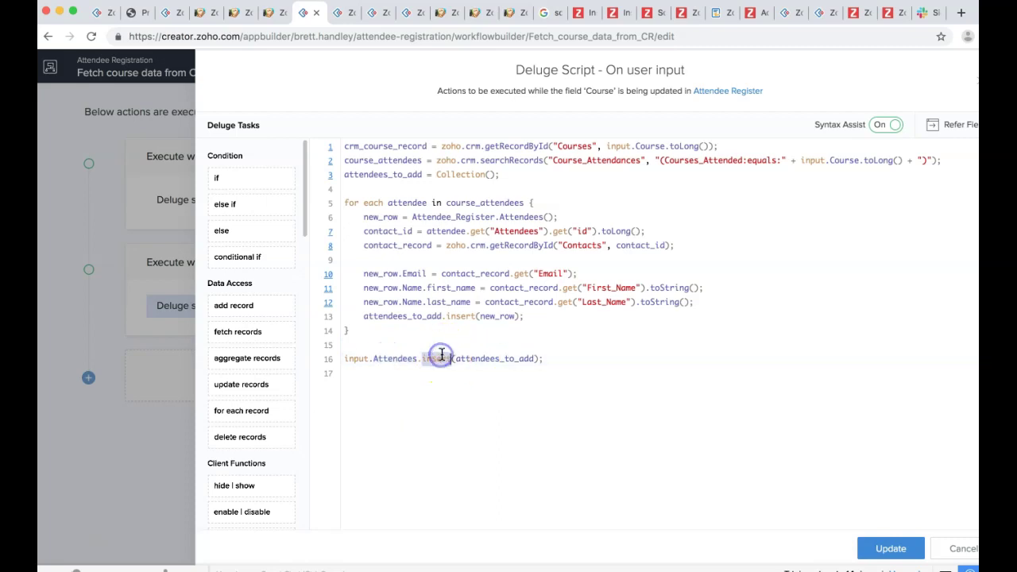
{"action": "double_click", "coordinate": [517, 358]}
{"action": "left_click", "coordinate": [523, 350]}
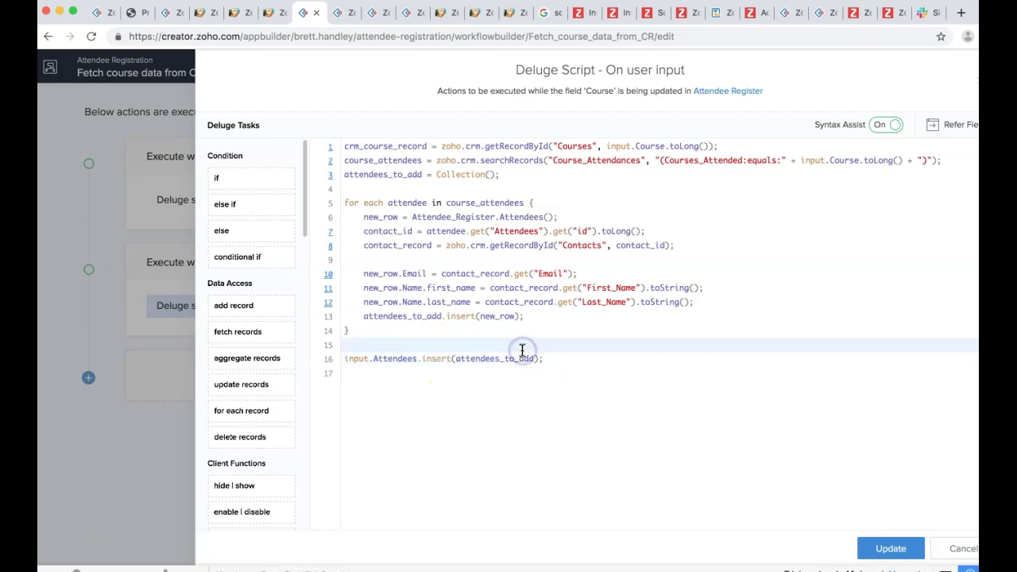
- Add an empty line at the end of the Deluge script and select the whole script
{"action": "left_click", "coordinate": [556, 402]}
{"action": "key", "text": "Return"}
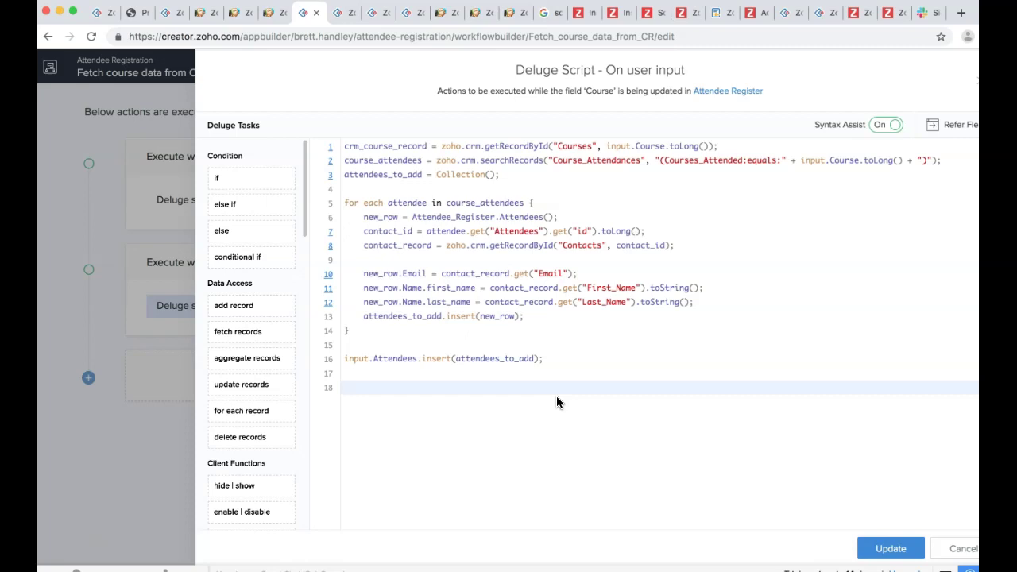
{"action": "key", "text": "super+a"}
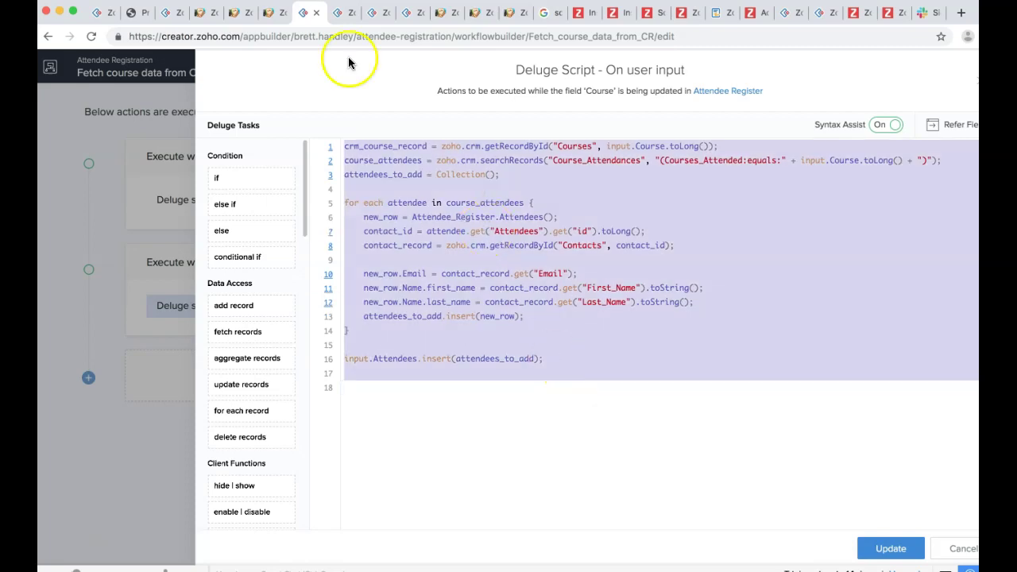
- In the other workflow browser tab, leave the workflow editor and open the Attendee Registration application's Custom Functions settings
{"action": "left_click", "coordinate": [340, 12]}
{"action": "left_click", "coordinate": [373, 12]}
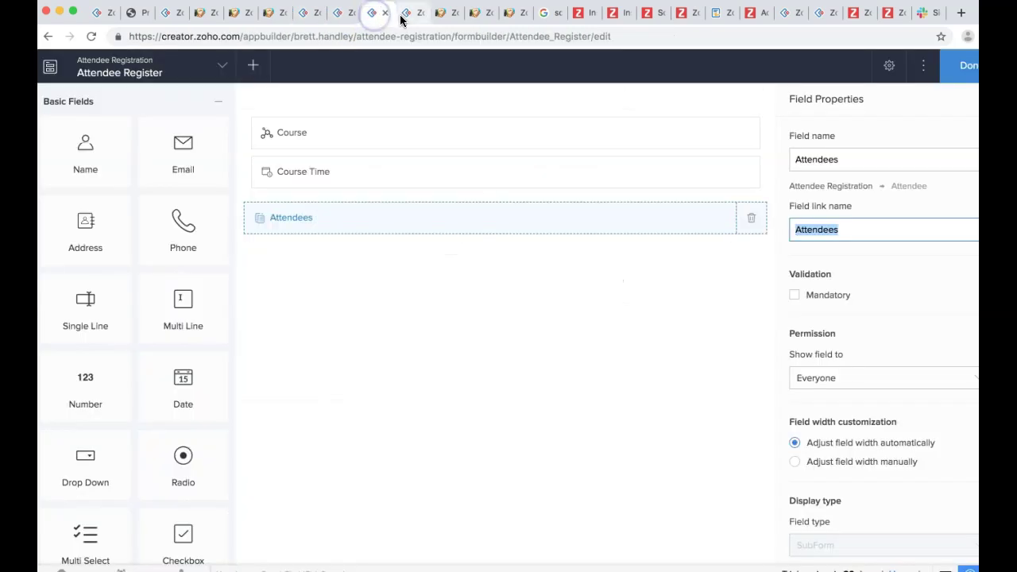
{"action": "left_click", "coordinate": [405, 13]}
{"action": "left_click", "coordinate": [964, 68]}
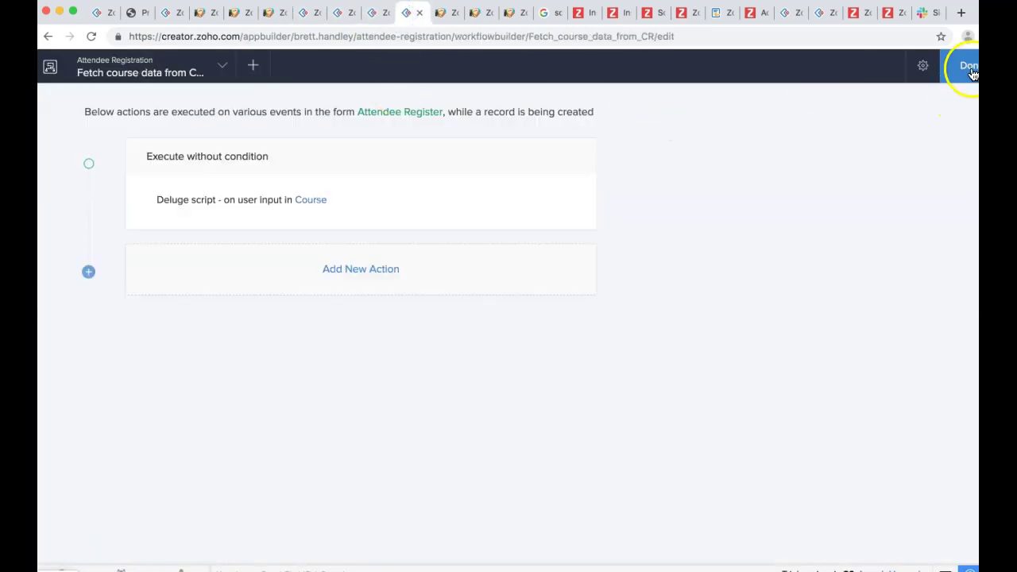
{"action": "left_click", "coordinate": [649, 210]}
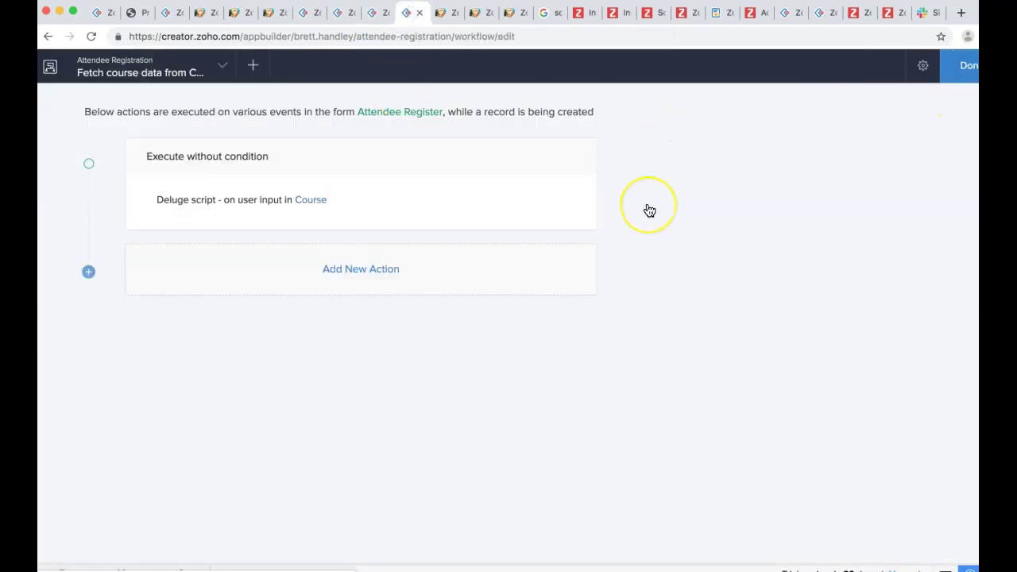
{"action": "left_click", "coordinate": [951, 70]}
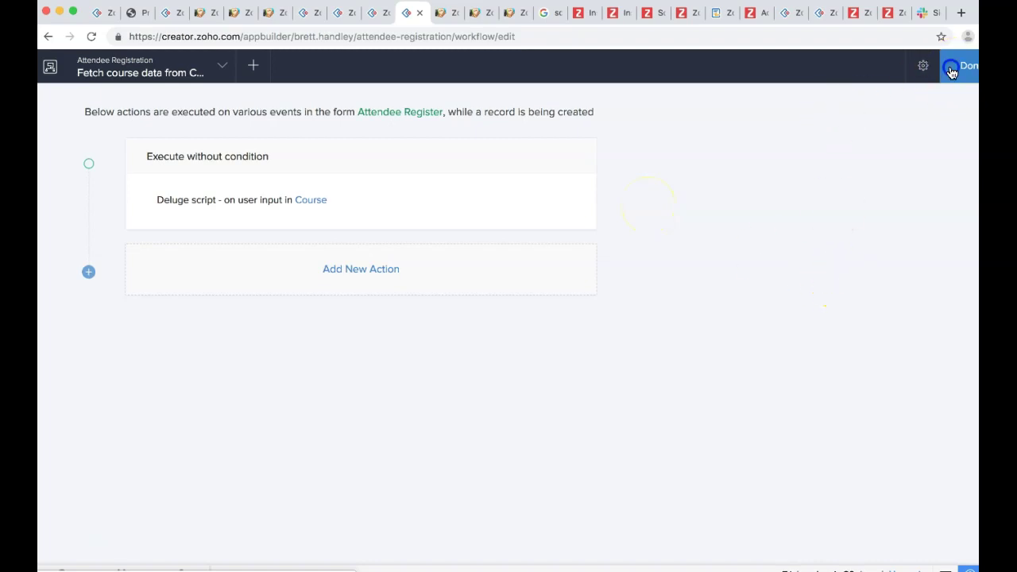
{"action": "left_click", "coordinate": [613, 68]}
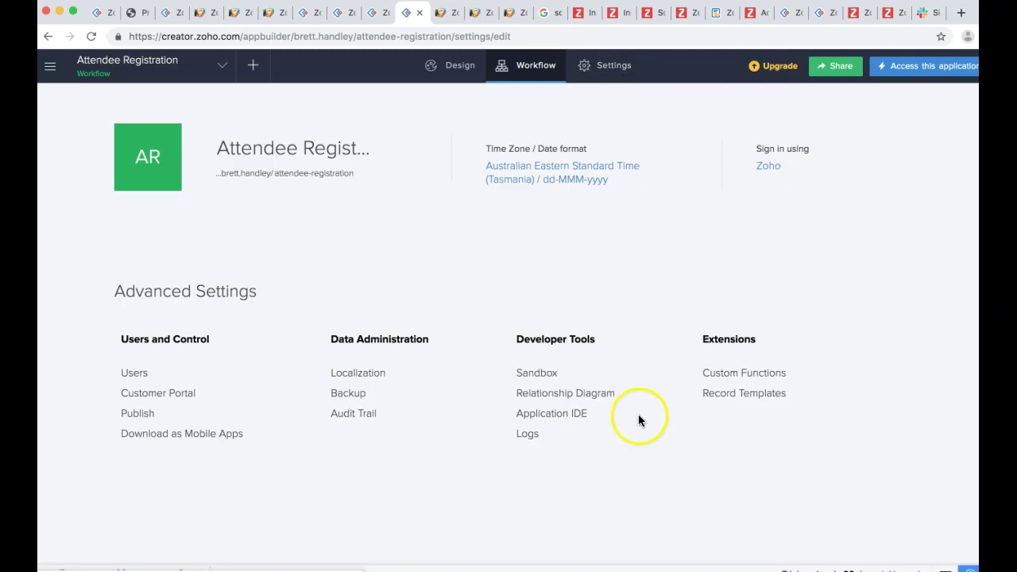
{"action": "left_click", "coordinate": [717, 377]}
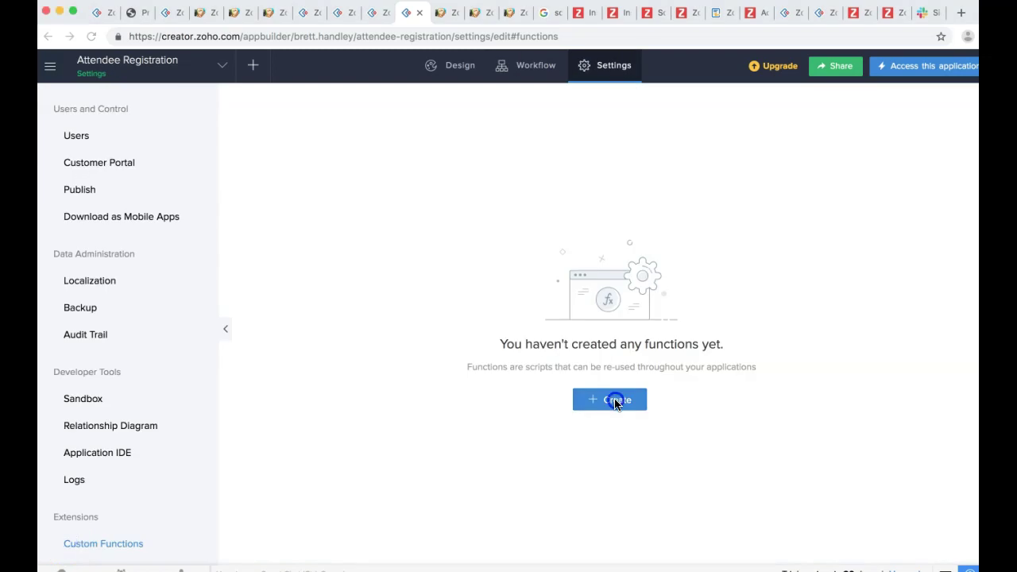
- Create a custom function named populate_attendee_list with return type Void and a string argument attendee_register_id
{"action": "left_click", "coordinate": [604, 401]}
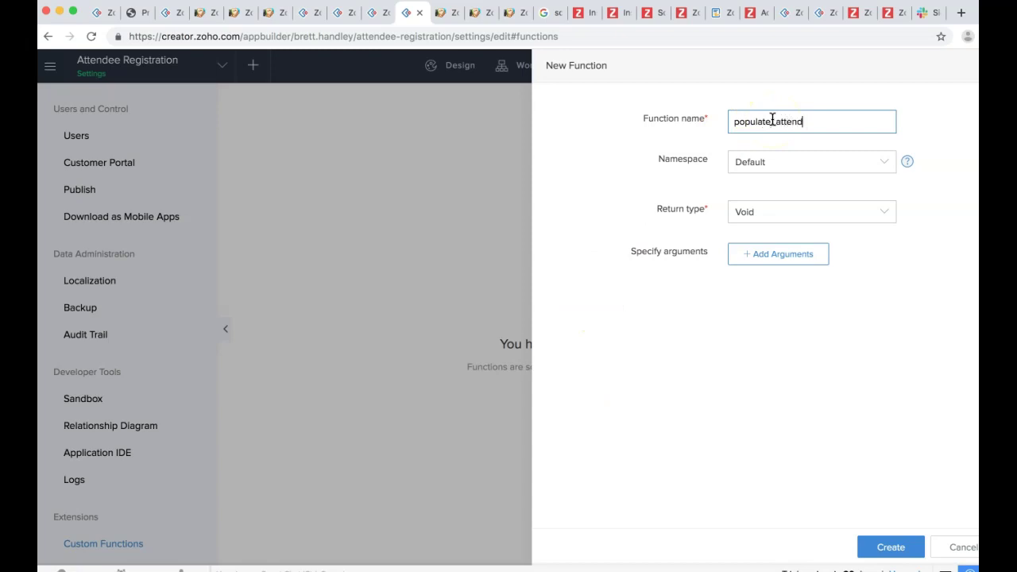
{"action": "left_click", "coordinate": [755, 254]}
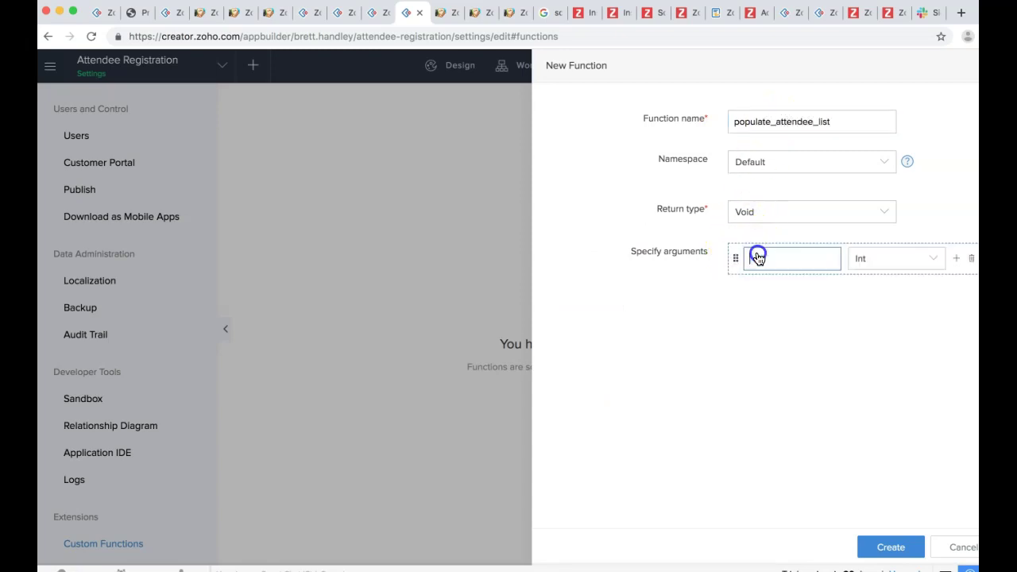
{"action": "type", "text": "cour"}
{"action": "key", "text": "ctrl+a"}
{"action": "type", "text": "attendee_register_id"}
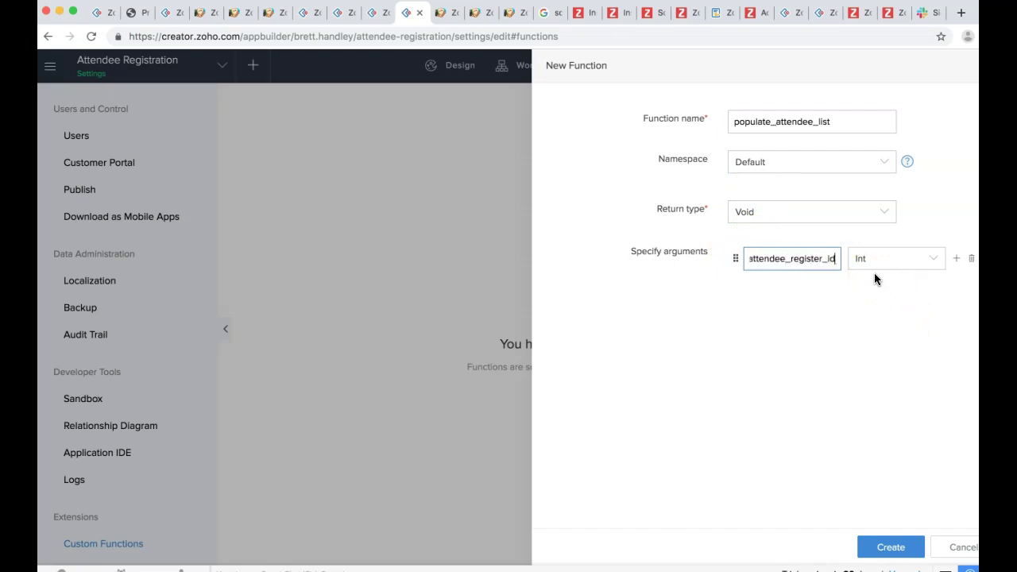
{"action": "key", "text": "ctrl+a"}
{"action": "key", "text": "super+c"}
{"action": "left_click", "coordinate": [872, 261]}
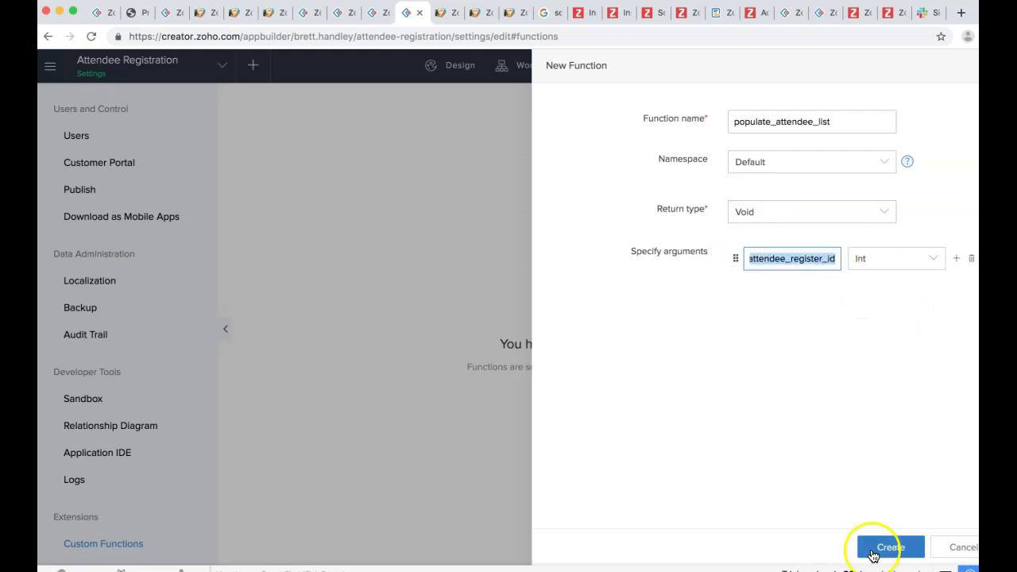
{"action": "left_click", "coordinate": [890, 266]}
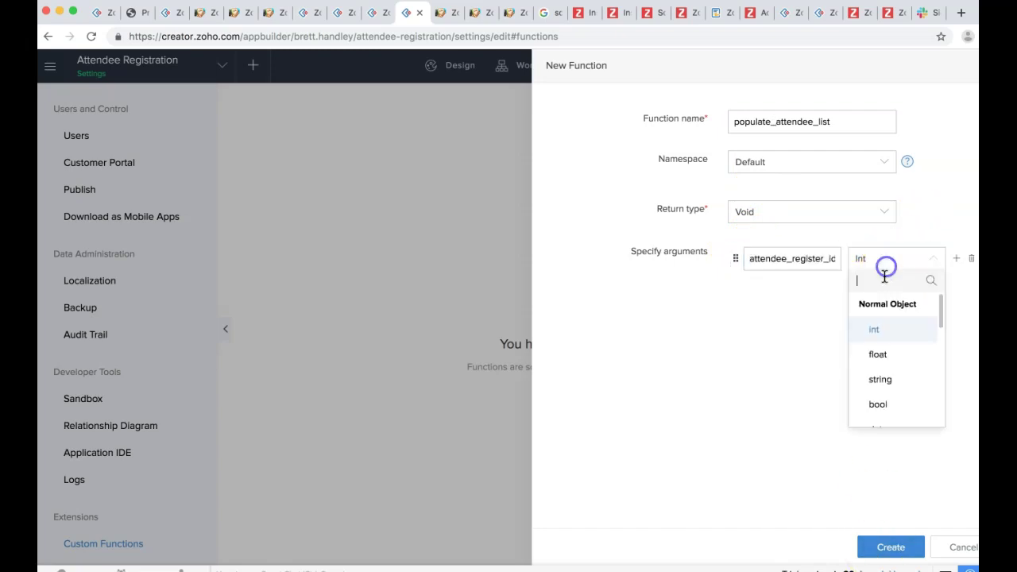
{"action": "left_click", "coordinate": [891, 376]}
{"action": "left_click", "coordinate": [891, 547]}
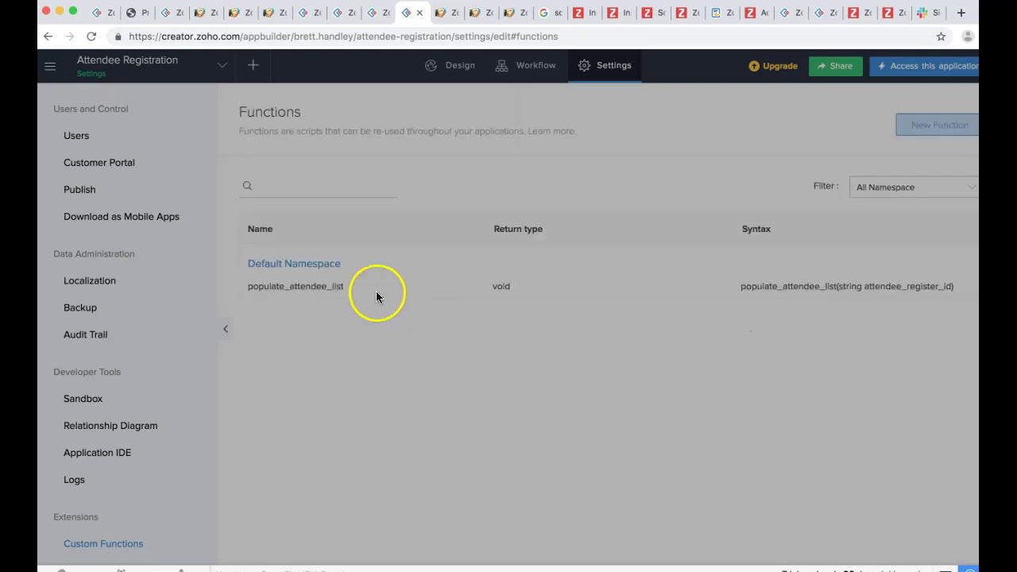
- Open the populate_attendee_list function in the Deluge script editor
{"action": "left_click", "coordinate": [320, 286]}
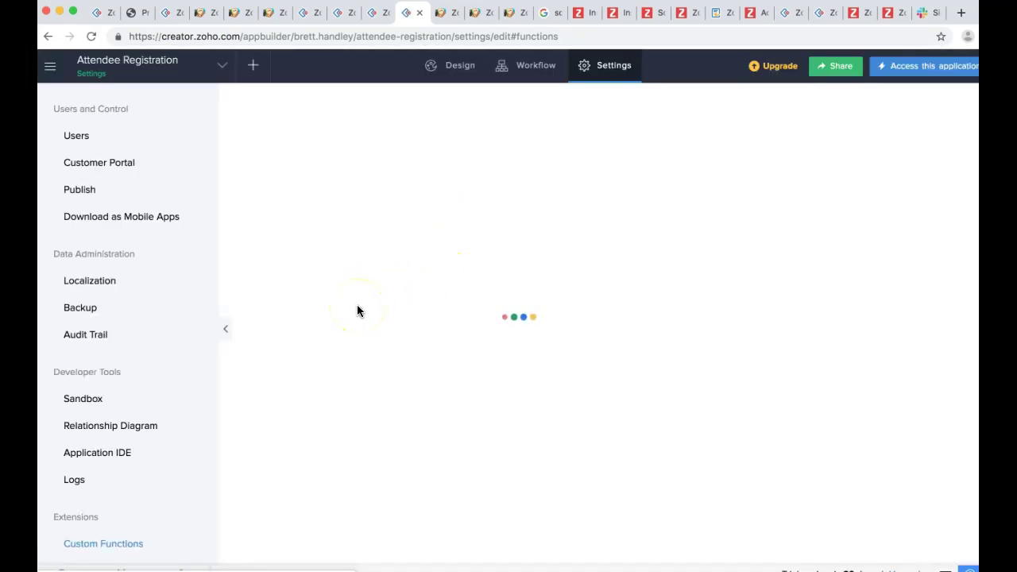
{"action": "left_click", "coordinate": [306, 288]}
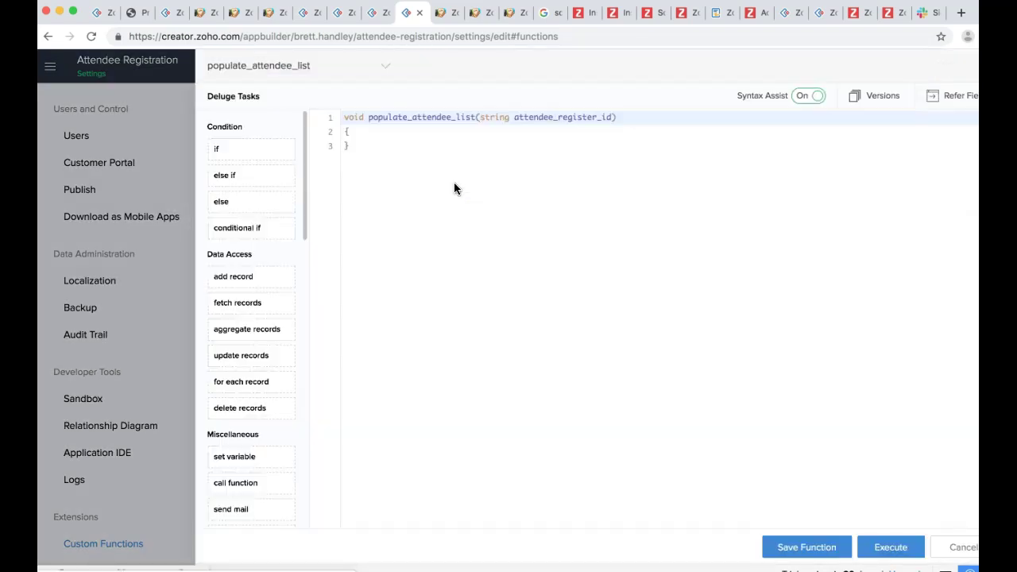
{"action": "left_click", "coordinate": [437, 182]}
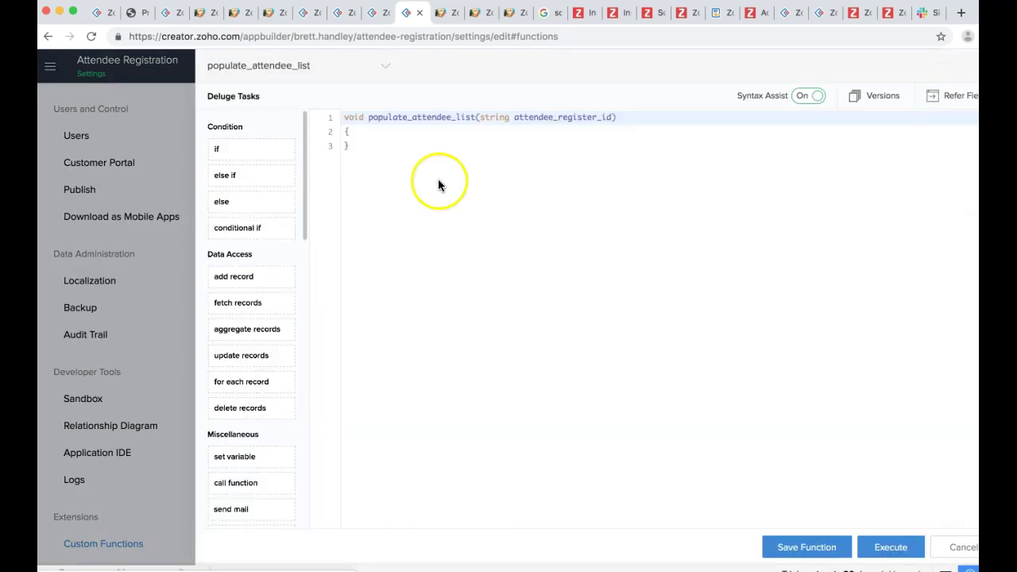
- In the function body, write attendee_register_record = Attendee_Register[ID == attendee_register_id.toLong()]; followed by a blank line
{"action": "left_click", "coordinate": [403, 128]}
{"action": "key", "text": "Return"}
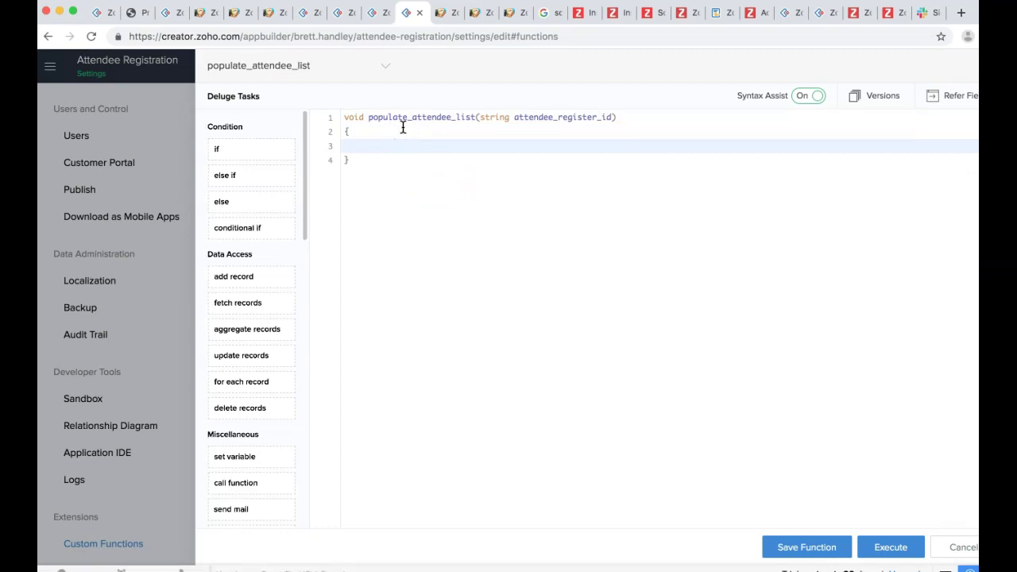
{"action": "type", "text": "attendee_register_"}
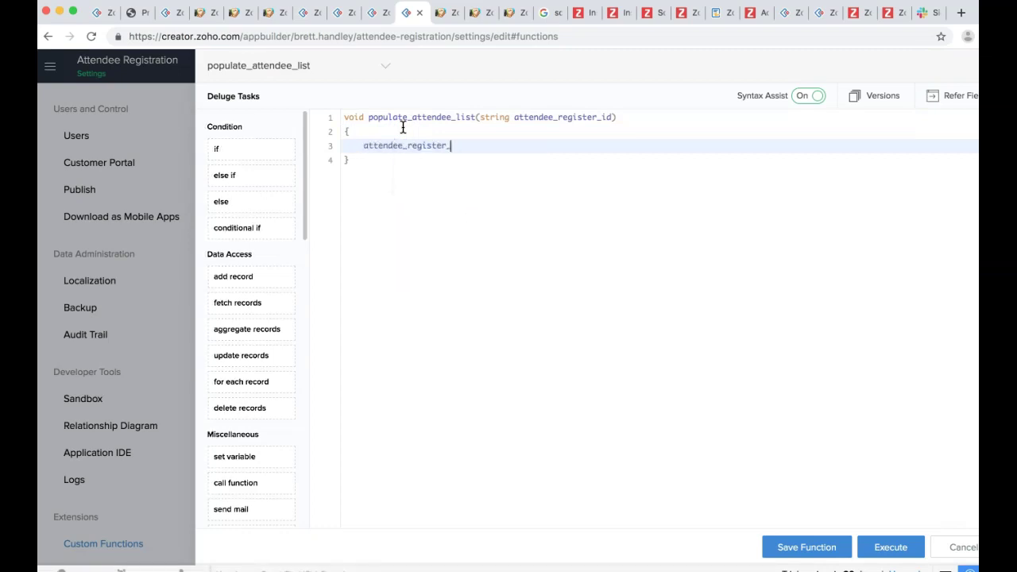
{"action": "type", "text": "idrecord = Att"}
{"action": "key", "text": "Down"}
{"action": "key", "text": "Down"}
{"action": "key", "text": "Down"}
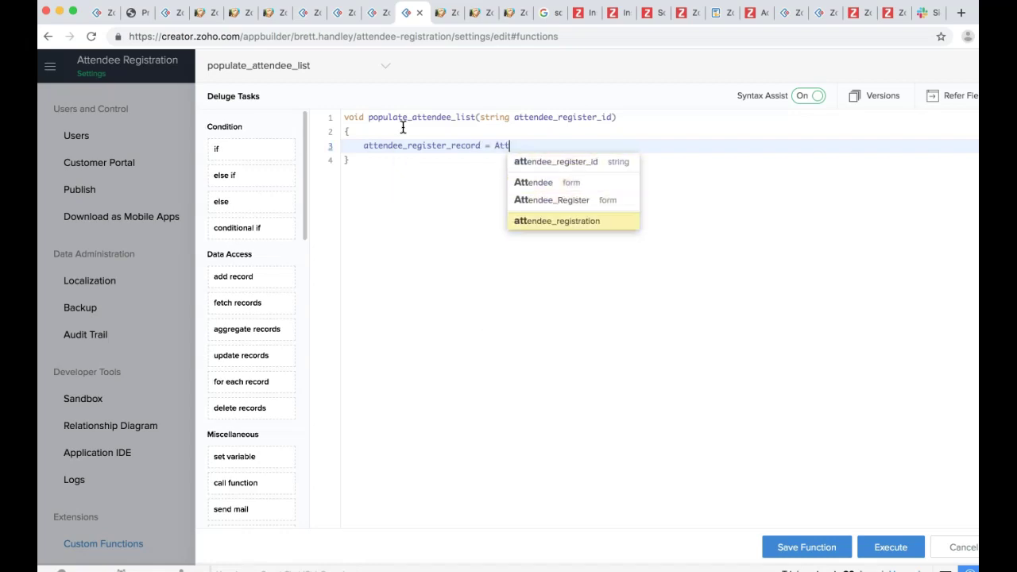
{"action": "key", "text": "Up"}
{"action": "key", "text": "Return"}
{"action": "type", "text": "[ID == at"}
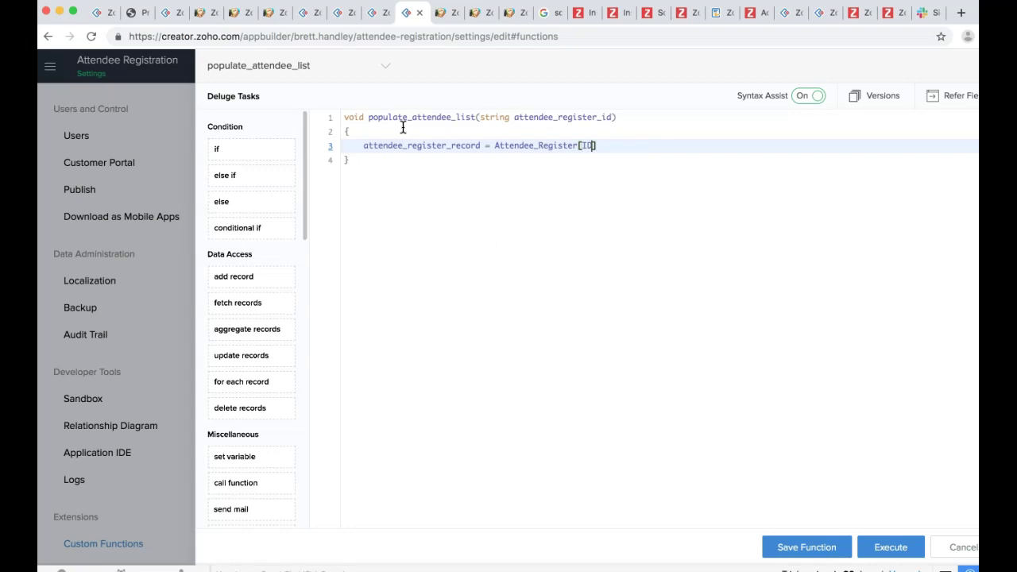
{"action": "type", "text": "tendee_"}
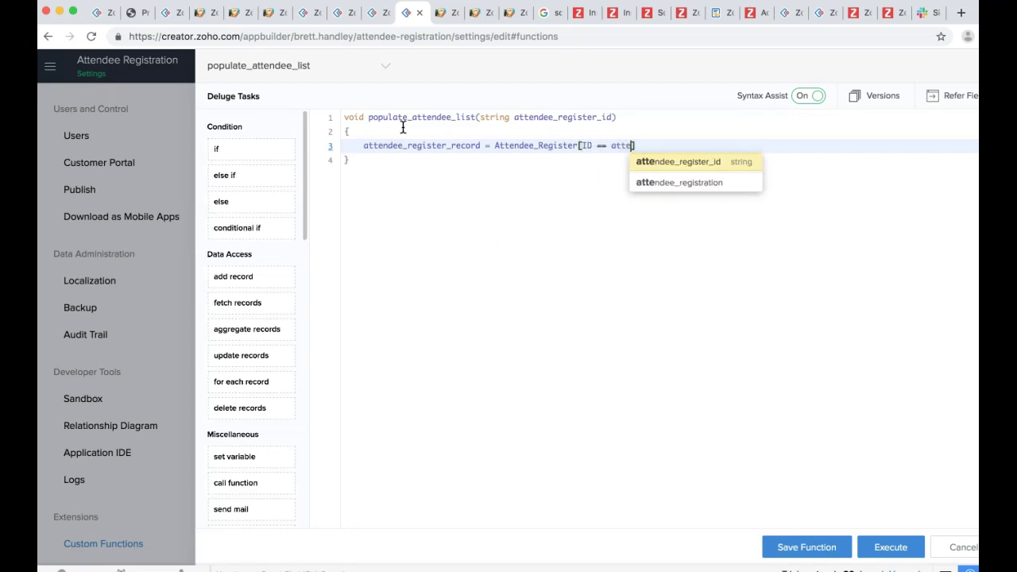
{"action": "key", "text": "Return"}
{"action": "type", "text": ".toLong()]"}
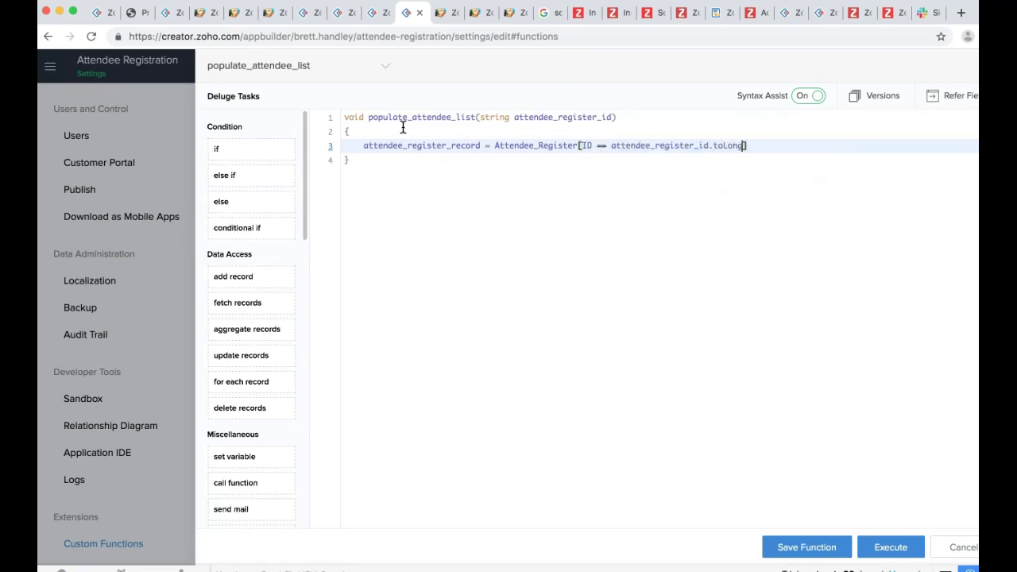
{"action": "type", "text": ";"}
{"action": "key", "text": "Return"}
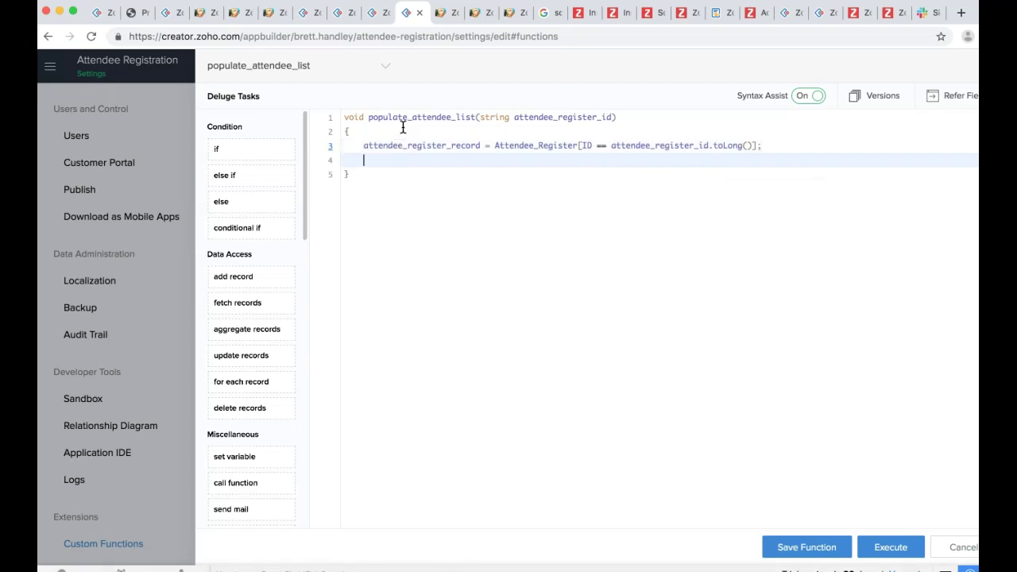
{"action": "key", "text": "Return"}
- Try to paste the copied text below the attendee_register_record line
{"action": "key", "text": "super+v"}
{"action": "key", "text": "super+z"}
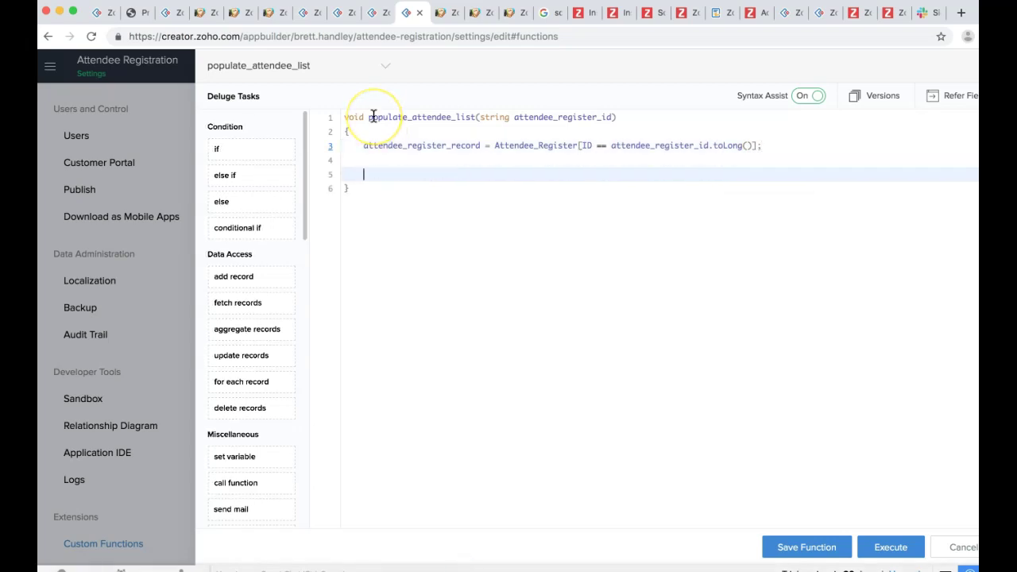
- Paste the copied workflow script below the attendee_register_record line and indent the pasted lines to match the function body
{"action": "key", "text": "super+shift+v"}
{"action": "type", "text": "crm_course_record = zoho.crm.getRecordById(\"Courses\", input.Course.toLong()); course_attendees = zoho.crm.searchRecords(\"Course_Attendances\", \"(Courses_Attended:equals:\" + input.Course.toLong() + \")\"); attendees_to_add = Collection();  for each attendee in course_attendees {     new_row = Attendee_Register.Attendees();     contact_id = attendee.get(\"Attendees\").get(\"id\").toLong();     contact_record = zoho.crm.getRecordById(\"Contacts\", contact_id);      new_row.Email = contact_record.get(\"Email\");     new_row.Name.first_name = contact_record.get(\"First_Name\").toString();     new_row.Name.last_name = contact_record.get(\"Last_Name\").toString();     attendees_to_add.insert(new_row); }  input.Attendees.insert(attendees_to_add);"}
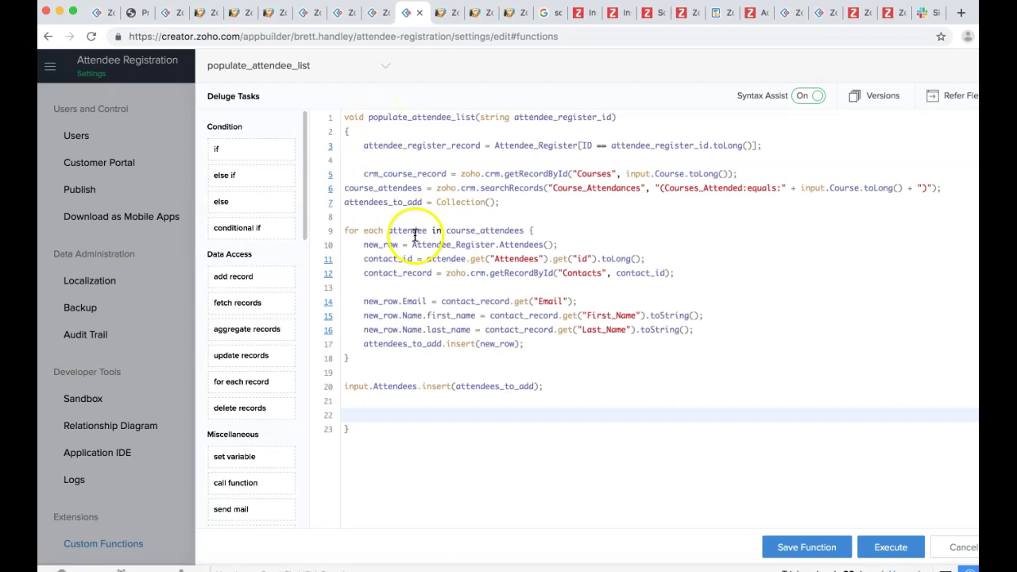
{"action": "left_click", "coordinate": [346, 191], "text": "shift"}
{"action": "key", "text": "Tab"}
{"action": "left_click", "coordinate": [513, 160]}
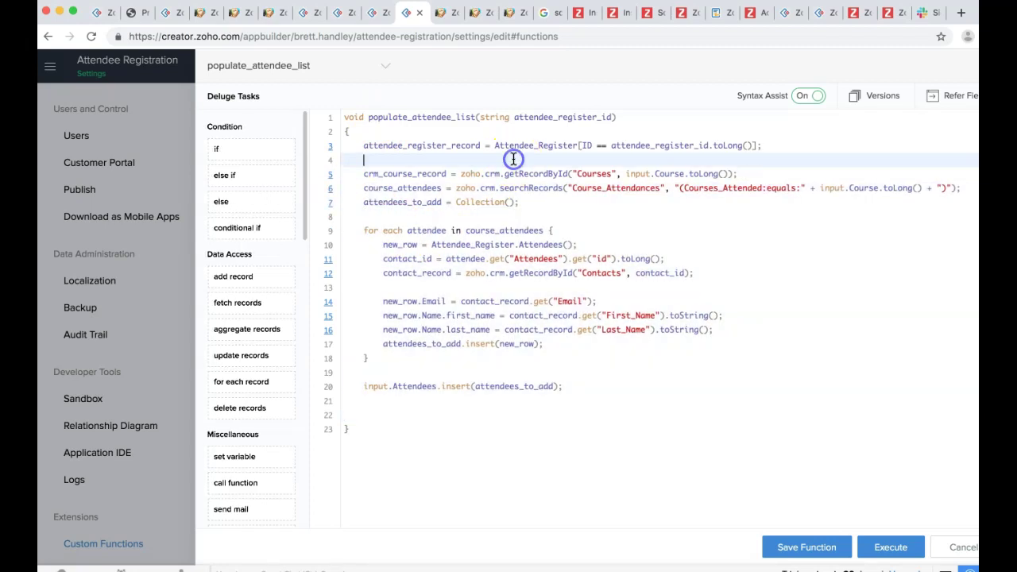
- Replace each input reference in the pasted code with attendee_register_record and delete the surplus blank lines at the function's end
{"action": "double_click", "coordinate": [411, 144]}
{"action": "key", "text": "super+c"}
{"action": "double_click", "coordinate": [640, 173]}
{"action": "key", "text": "super+v"}
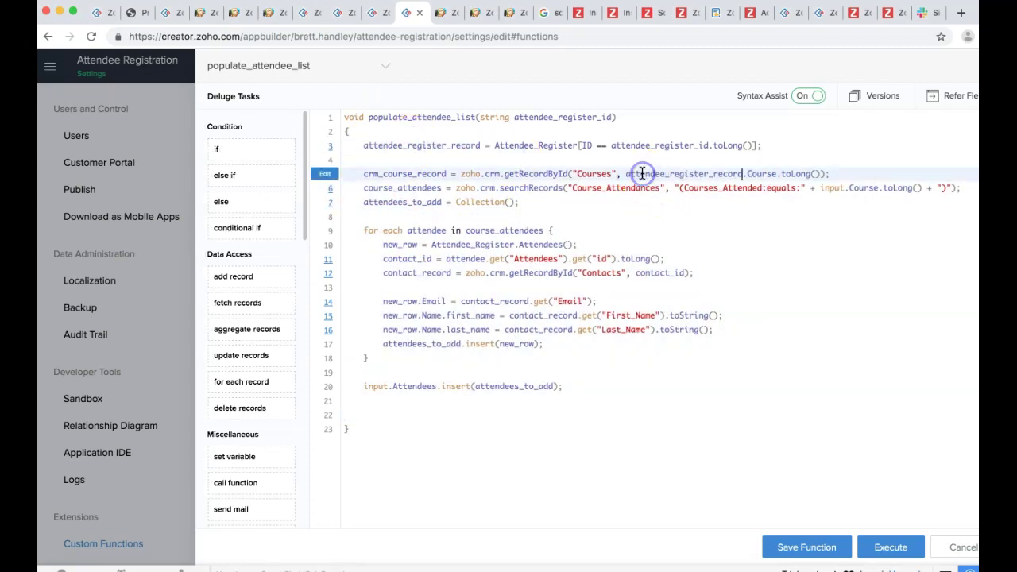
{"action": "double_click", "coordinate": [831, 188]}
{"action": "key", "text": "super+v"}
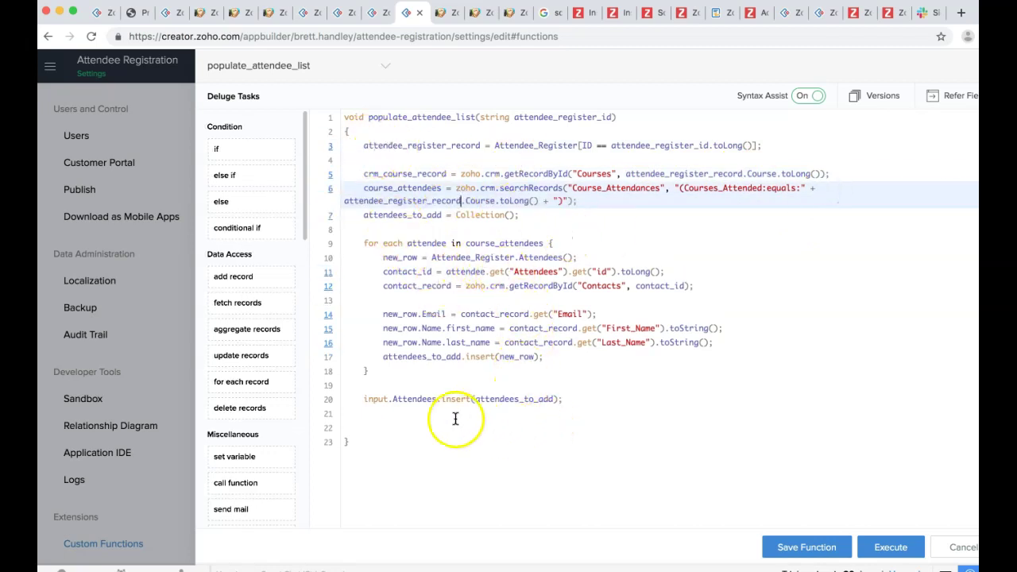
{"action": "left_click", "coordinate": [376, 399]}
{"action": "key", "text": "super+v"}
{"action": "left_click", "coordinate": [376, 420]}
{"action": "key", "text": "BackSpace"}
{"action": "key", "text": "BackSpace"}
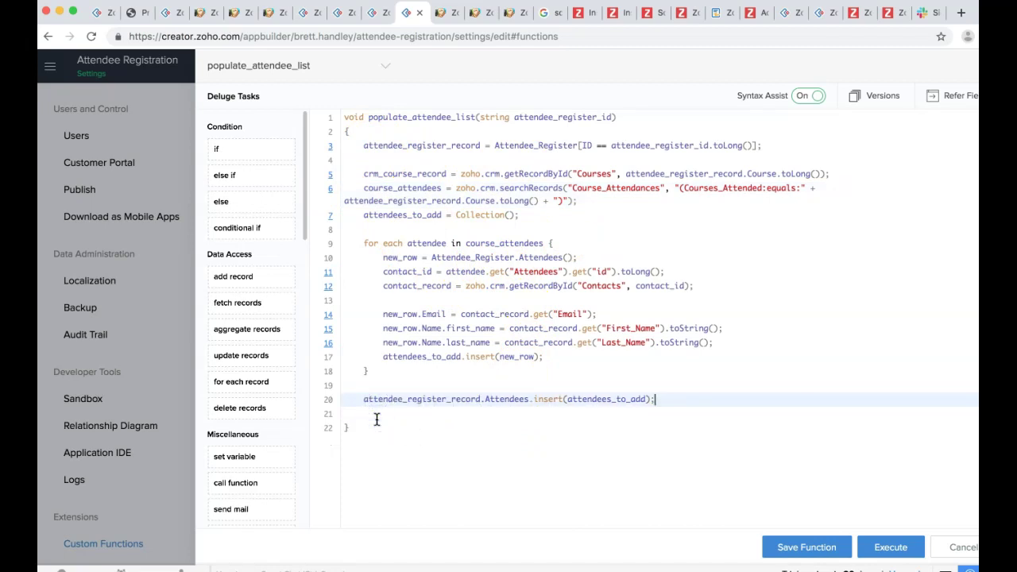
- Search the function script for remaining uses of input
{"action": "left_click", "coordinate": [466, 357]}
{"action": "key", "text": "super+f"}
{"action": "type", "text": "input"}
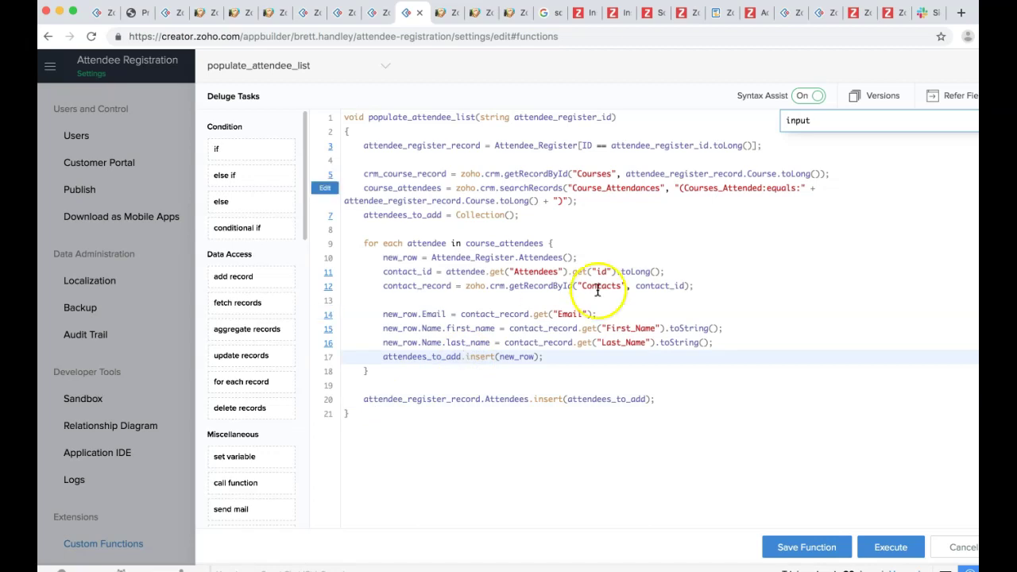
{"action": "key", "text": "Escape"}
{"action": "left_click", "coordinate": [587, 297]}
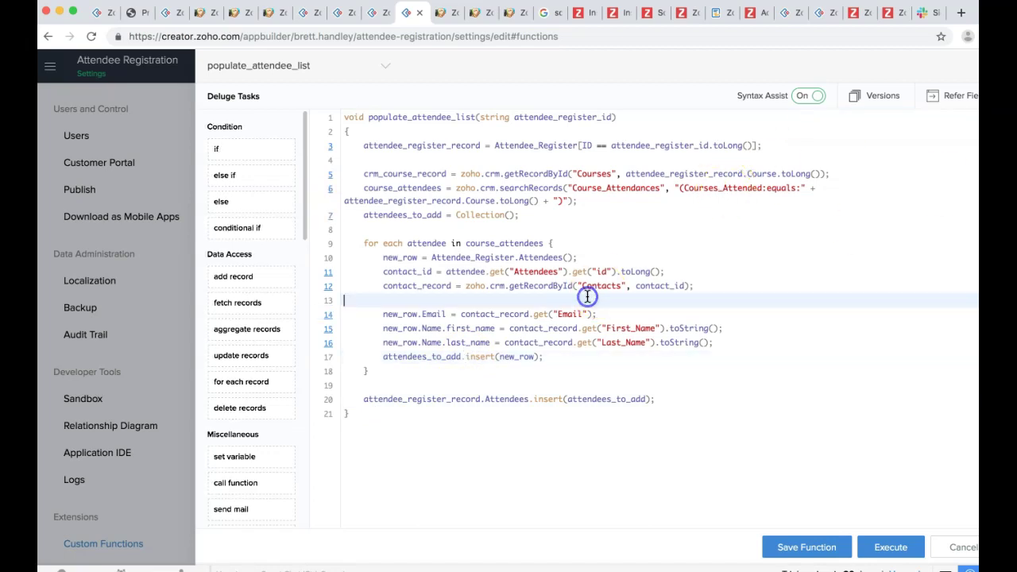
- Switch to the live Attendee Register form, clear its Course selection and reset the form
{"action": "left_click", "coordinate": [334, 14]}
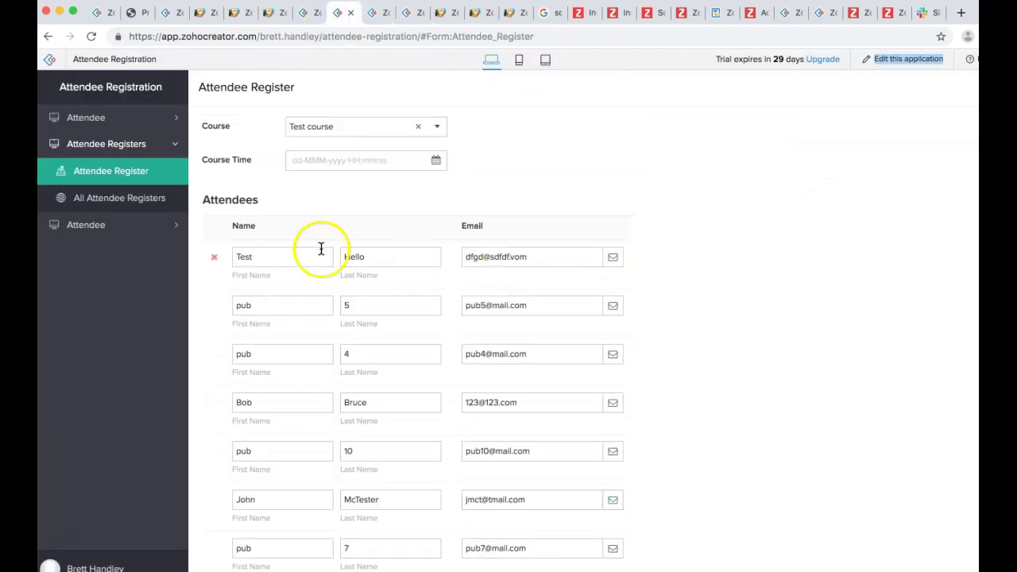
{"action": "left_click", "coordinate": [414, 128]}
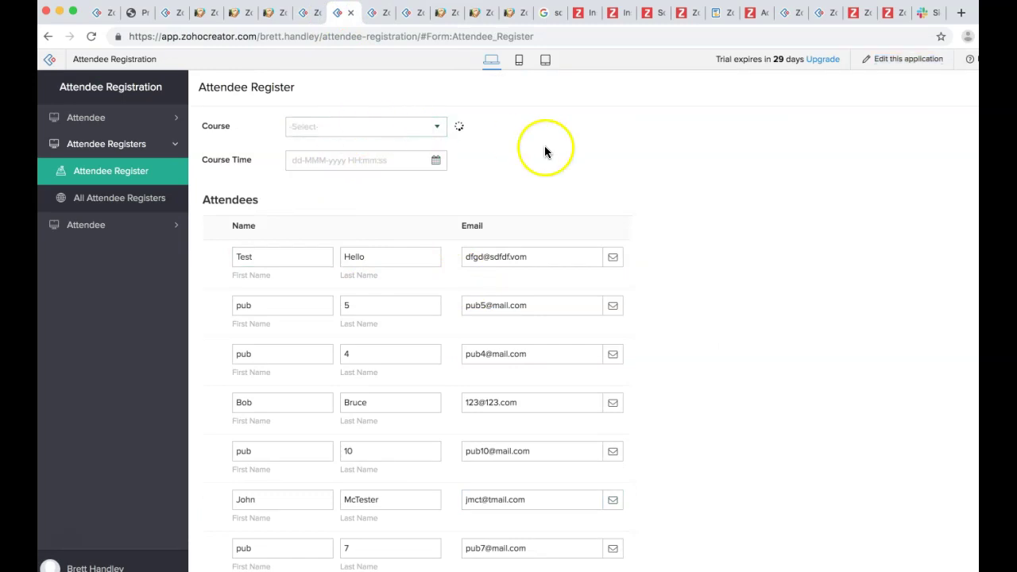
{"action": "scroll", "coordinate": [249, 481], "scroll_direction": "down", "scroll_amount": 3}
{"action": "left_click", "coordinate": [357, 424]}
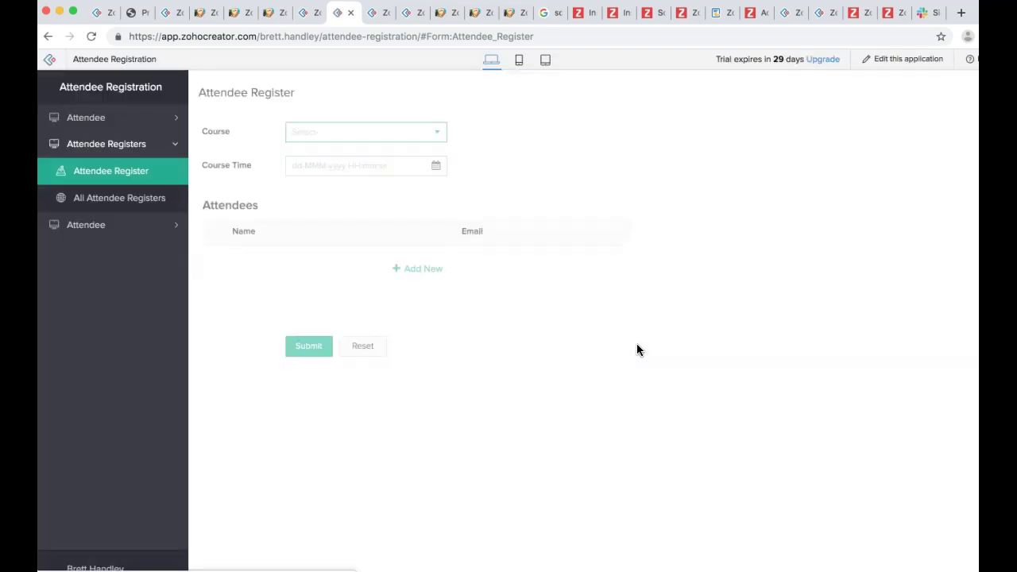
- Search the Course field for test course and select Test course
{"action": "left_click", "coordinate": [338, 125]}
{"action": "left_click", "coordinate": [341, 148]}
{"action": "type", "text": "test course"}
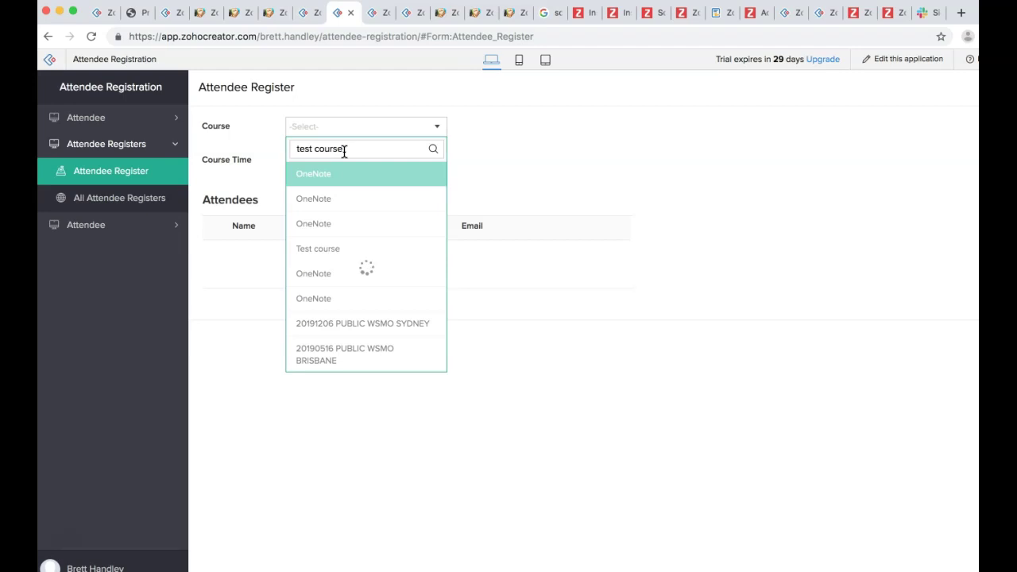
{"action": "left_click", "coordinate": [337, 173]}
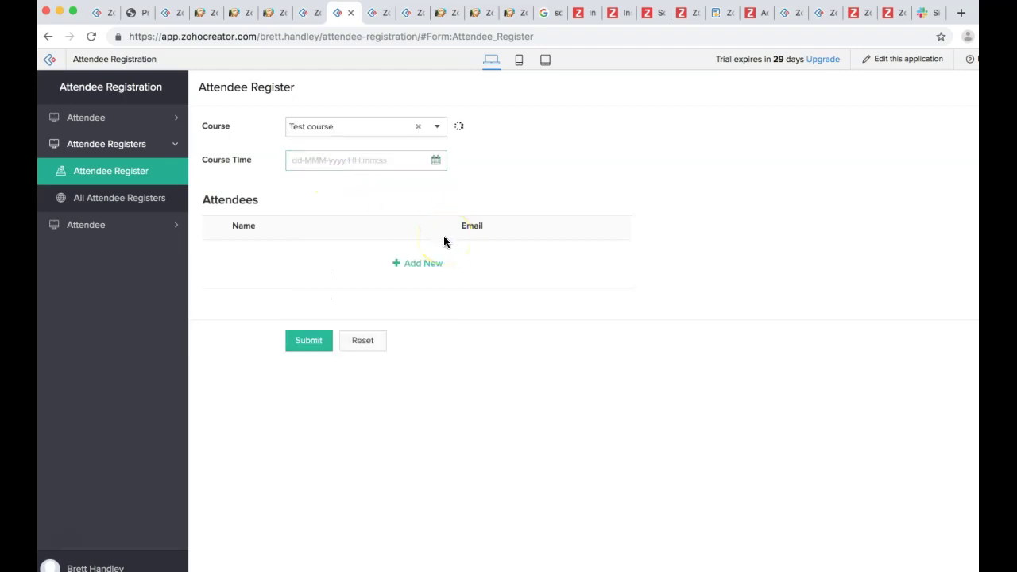
{"action": "left_click", "coordinate": [374, 184]}
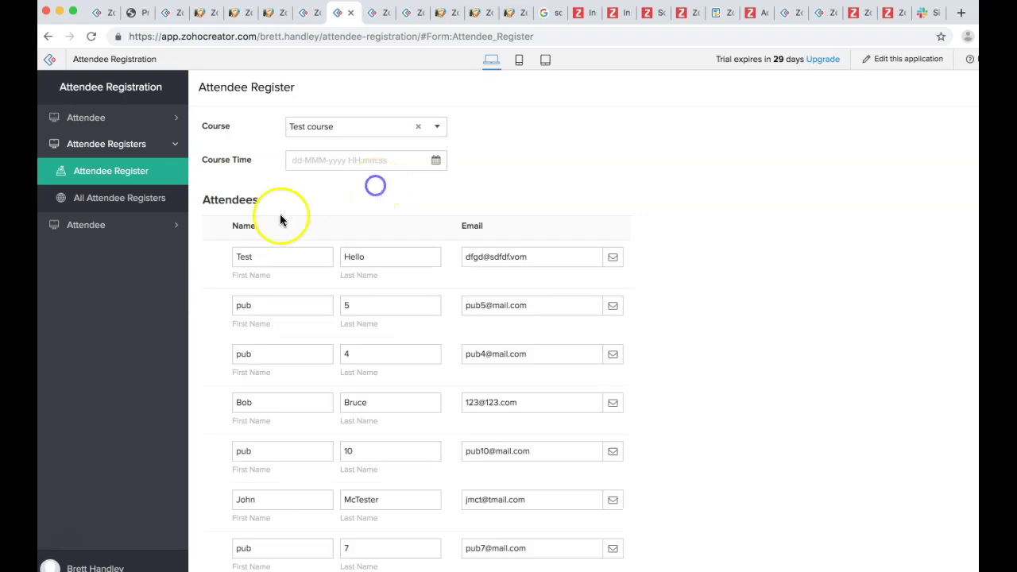
- Delete the first seven rows of the Attendees subform, keeping pub 6, pub 9 and pub 8, and submit the form
{"action": "left_click", "coordinate": [211, 258]}
{"action": "left_click", "coordinate": [211, 257]}
{"action": "left_click", "coordinate": [211, 258]}
{"action": "left_click", "coordinate": [211, 257]}
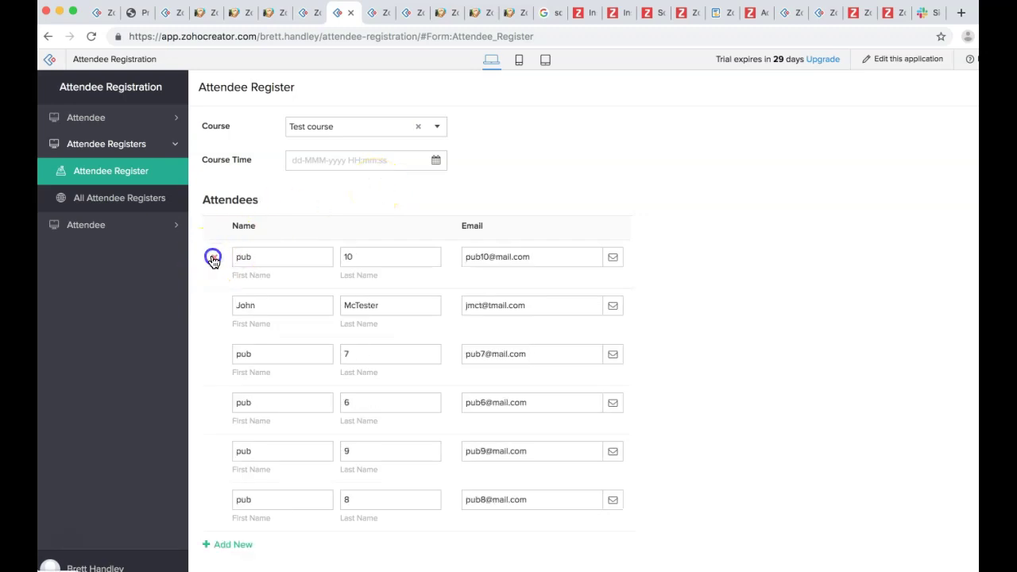
{"action": "left_click", "coordinate": [211, 257]}
{"action": "left_click", "coordinate": [211, 257]}
{"action": "left_click", "coordinate": [212, 258]}
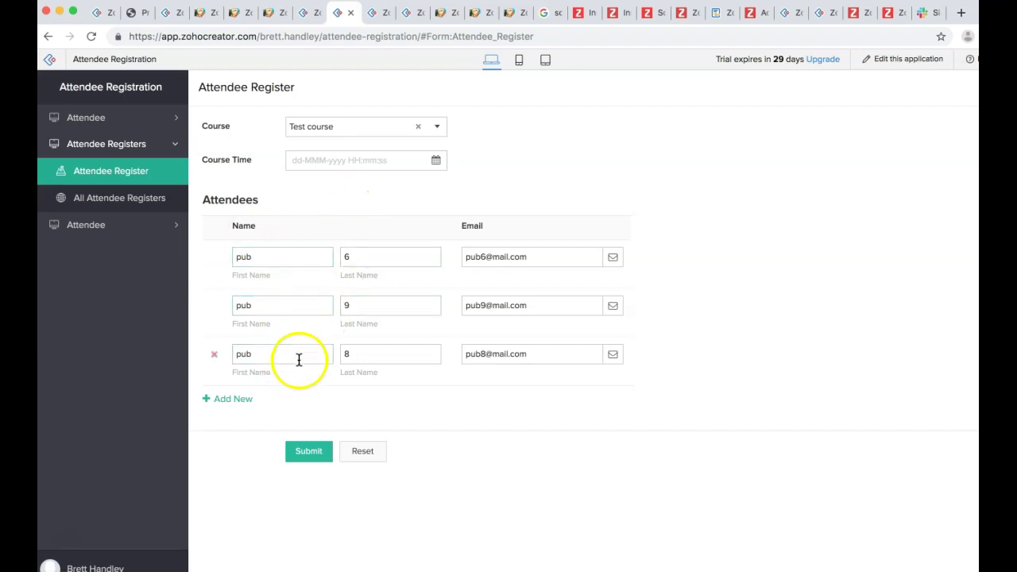
{"action": "left_click", "coordinate": [309, 453]}
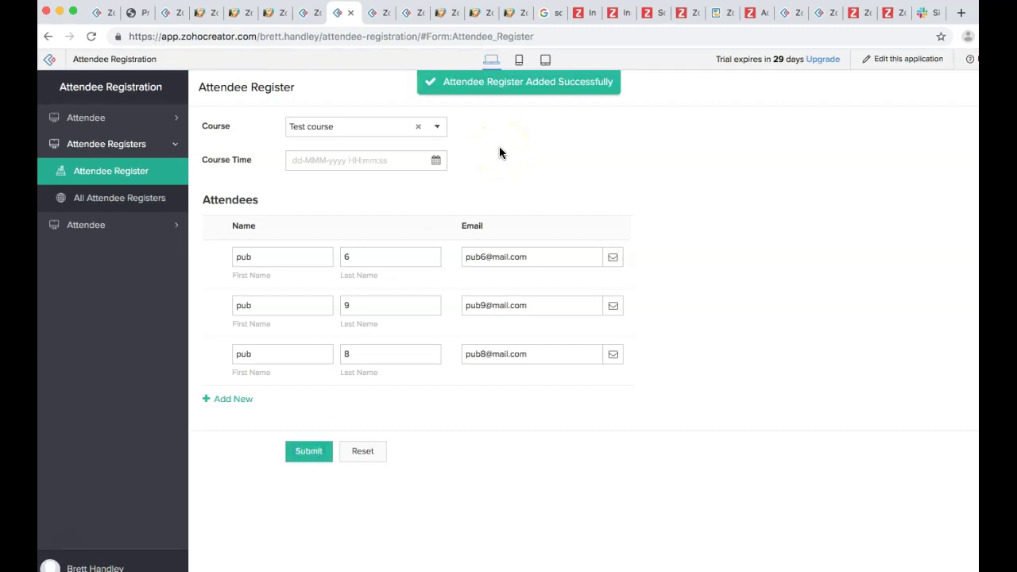
- From the All Attendee Registers report, open the Test course record for editing in a new tab and copy its record ID
{"action": "left_click", "coordinate": [281, 146]}
{"action": "left_click", "coordinate": [131, 198]}
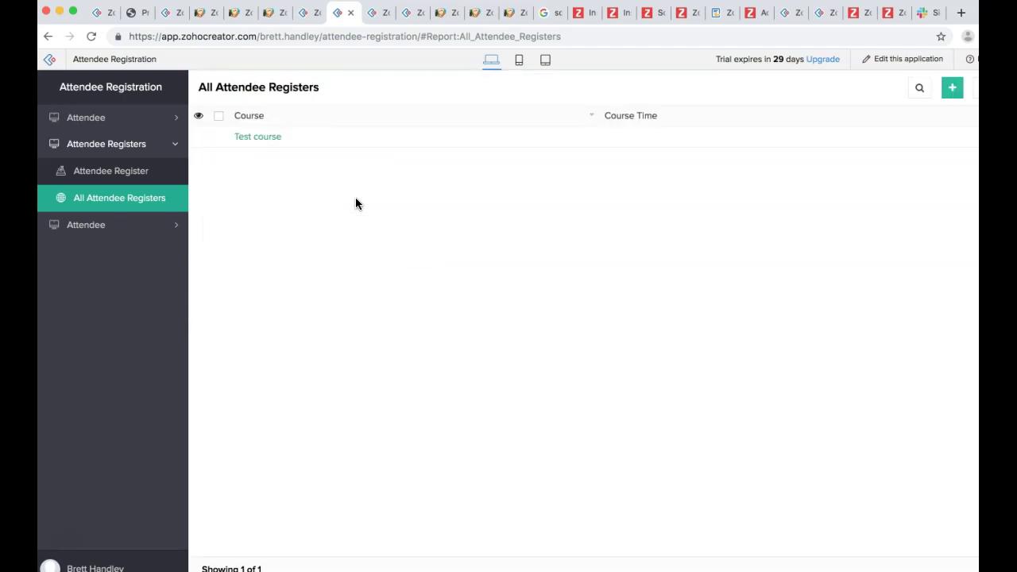
{"action": "left_click", "coordinate": [199, 136]}
{"action": "right_click", "coordinate": [224, 148]}
{"action": "left_click", "coordinate": [245, 156]}
{"action": "left_click", "coordinate": [365, 13]}
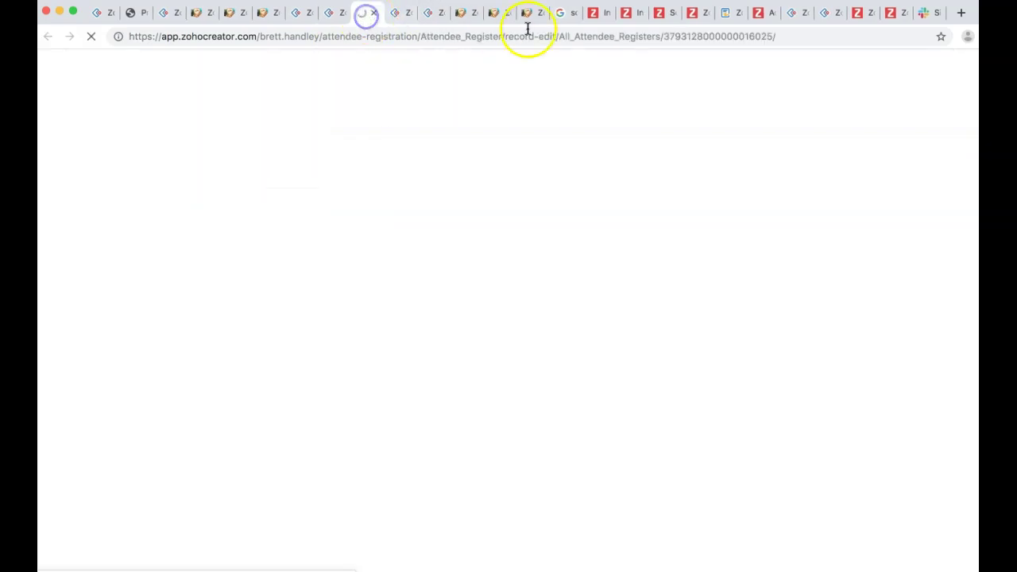
{"action": "double_click", "coordinate": [704, 36]}
- Save the populate_attendee_list function and execute it with the copied record ID as its argument
{"action": "left_click", "coordinate": [429, 13]}
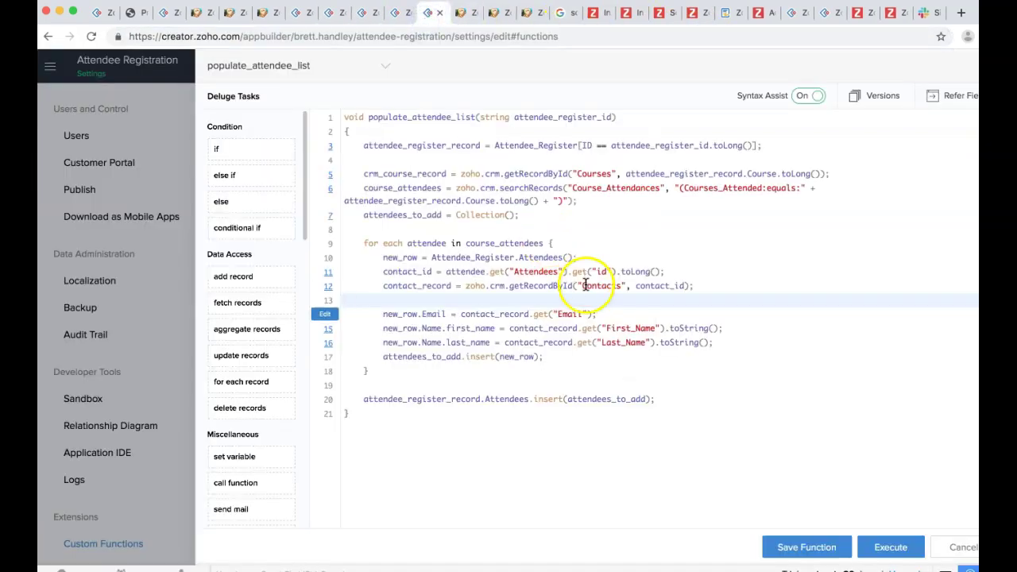
{"action": "left_click", "coordinate": [891, 547]}
{"action": "left_click", "coordinate": [588, 367]}
{"action": "left_click", "coordinate": [806, 546]}
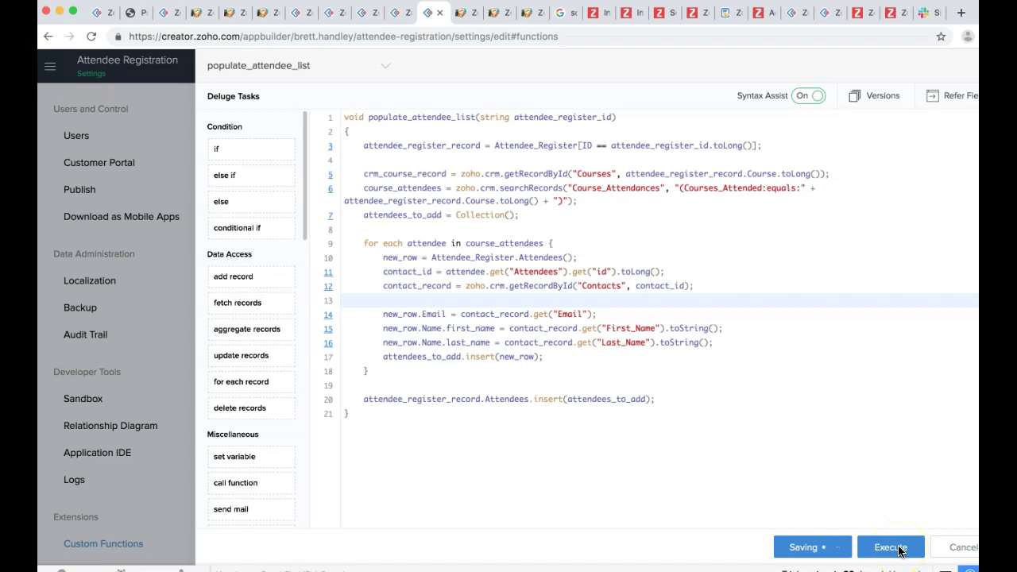
{"action": "left_click", "coordinate": [897, 548]}
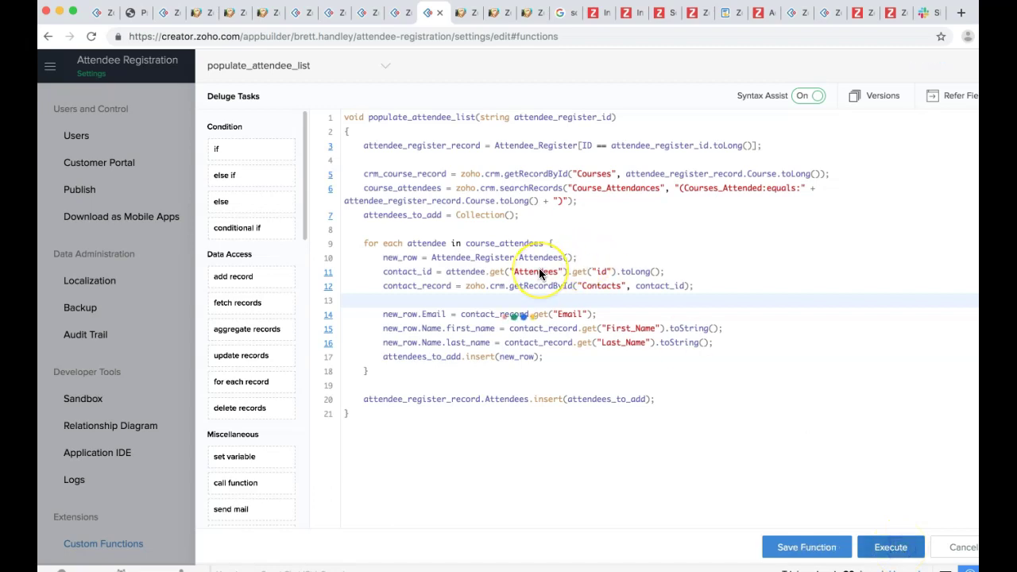
{"action": "key", "text": "super+v"}
{"action": "left_click", "coordinate": [483, 371]}
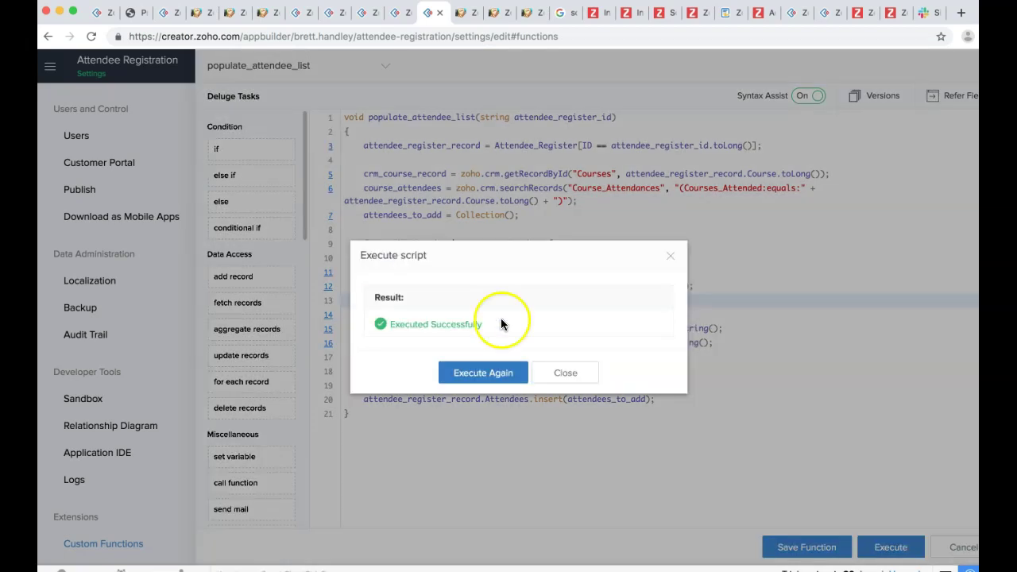
{"action": "left_click", "coordinate": [566, 373]}
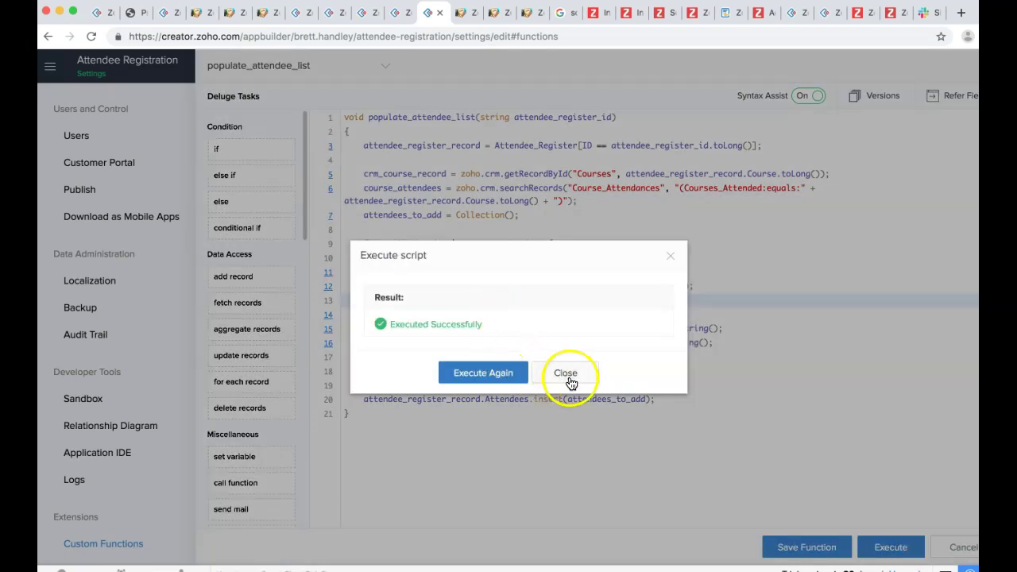
- Examine the Attendees subform of the Test course record after running the function
{"action": "key", "text": "ctrl+shift+Tab"}
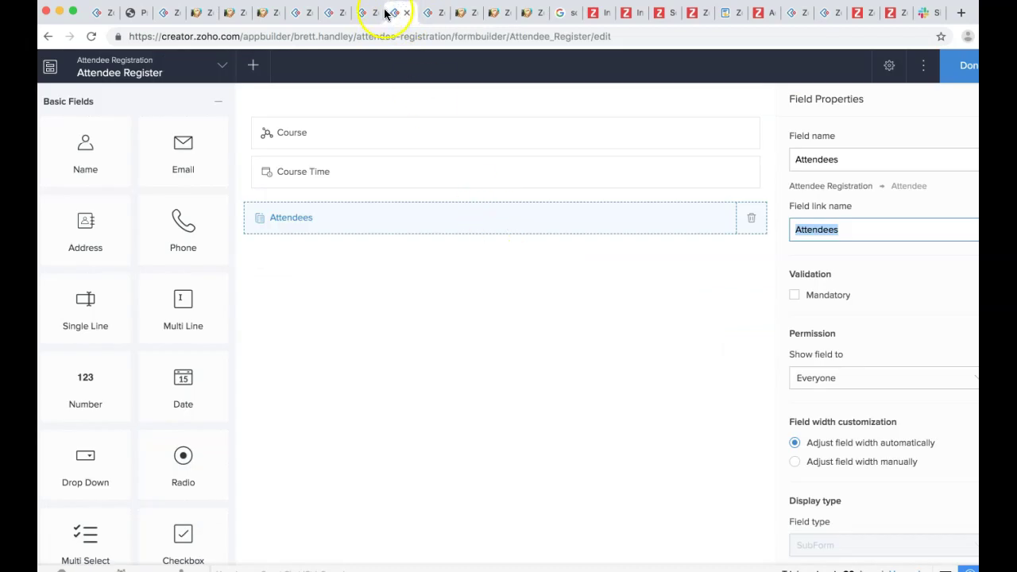
{"action": "key", "text": "ctrl+shift+Tab"}
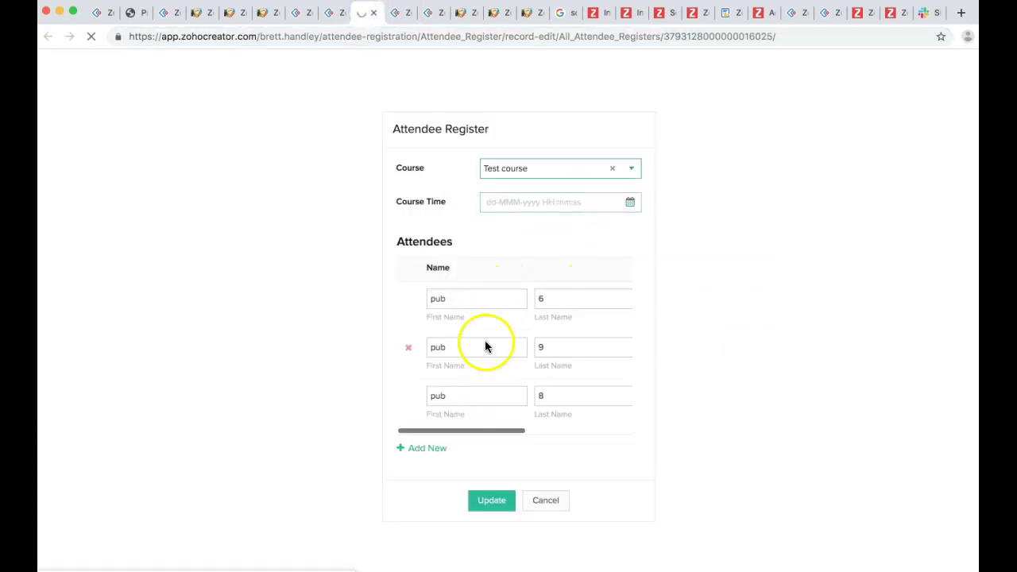
{"action": "scroll", "coordinate": [508, 350], "scroll_direction": "down", "scroll_amount": 5}
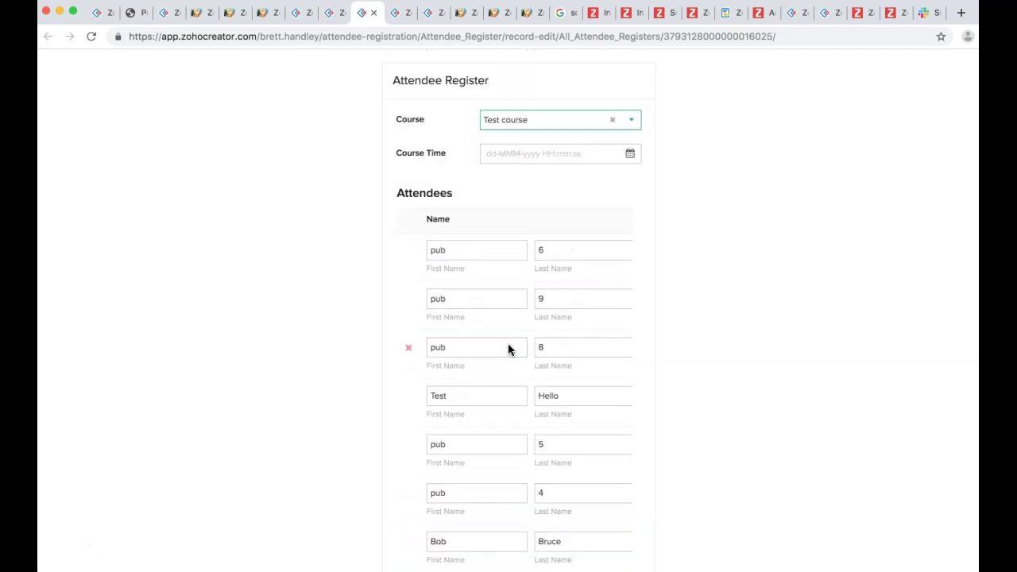
- In populate_attendee_list, insert a copy of attendee_register_record.Attendees. below the attendees_to_add = Collection(); line, separated by a blank line
{"action": "left_click", "coordinate": [425, 14]}
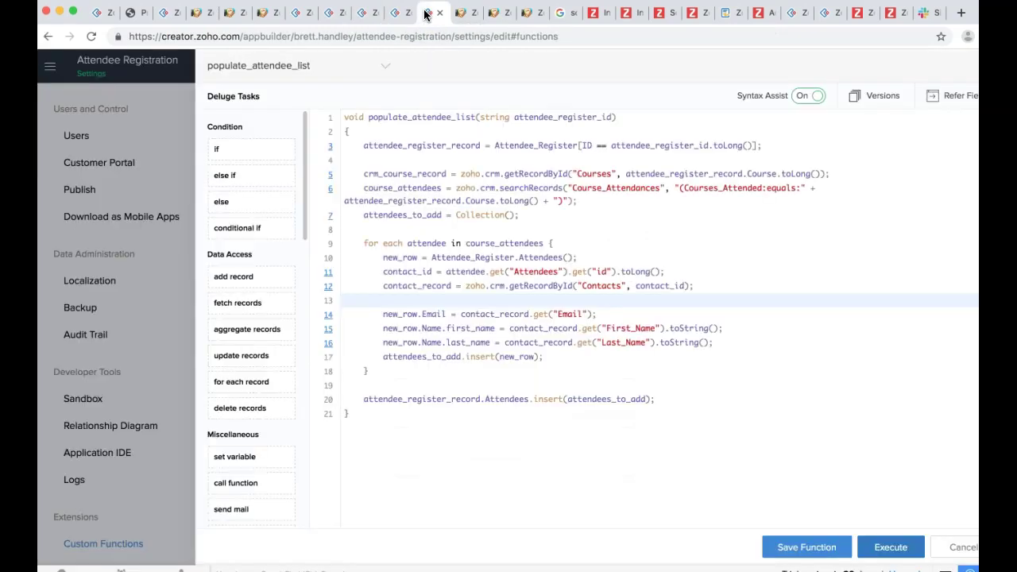
{"action": "left_click_drag", "start_coordinate": [358, 399], "coordinate": [531, 399]}
{"action": "key", "text": "super+c"}
{"action": "left_click", "coordinate": [556, 213]}
{"action": "key", "text": "Return"}
{"action": "key", "text": "Return"}
{"action": "key", "text": "super+v"}
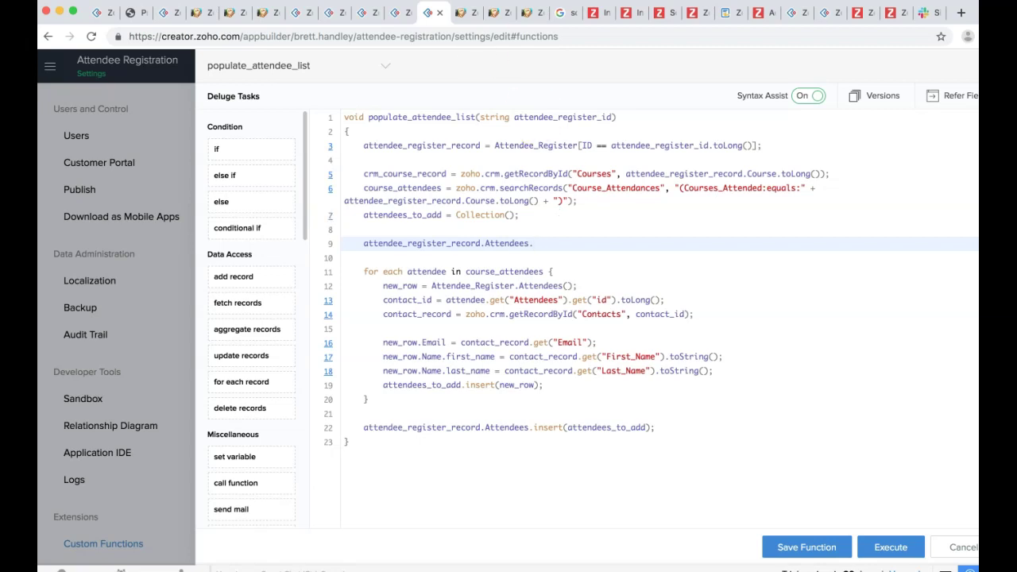
- In the Course field's On user input script, write input.Attendees.clear(); after the insert line and select its .clear(); part
{"action": "left_click", "coordinate": [363, 14]}
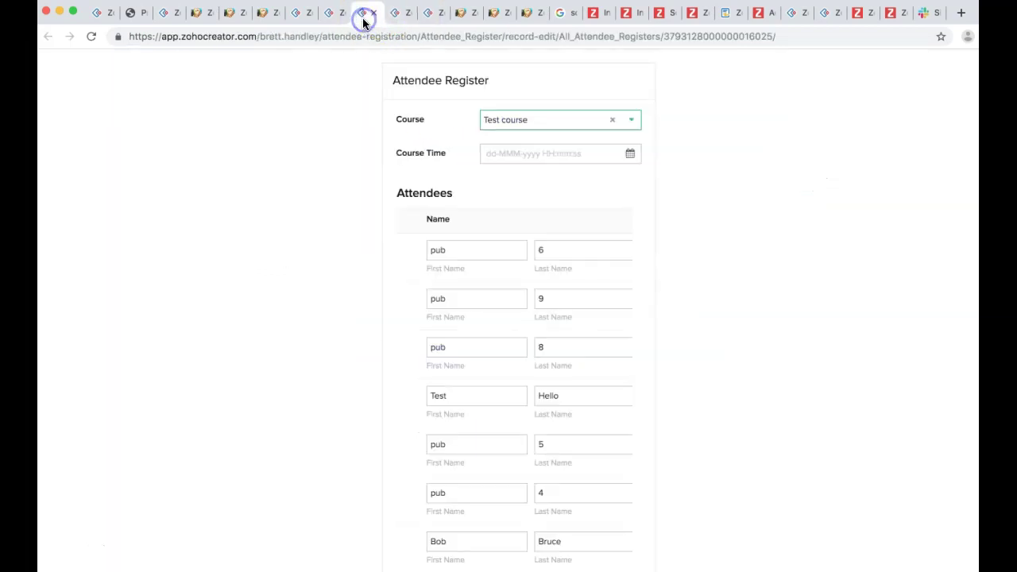
{"action": "left_click", "coordinate": [324, 14]}
{"action": "left_click", "coordinate": [389, 23]}
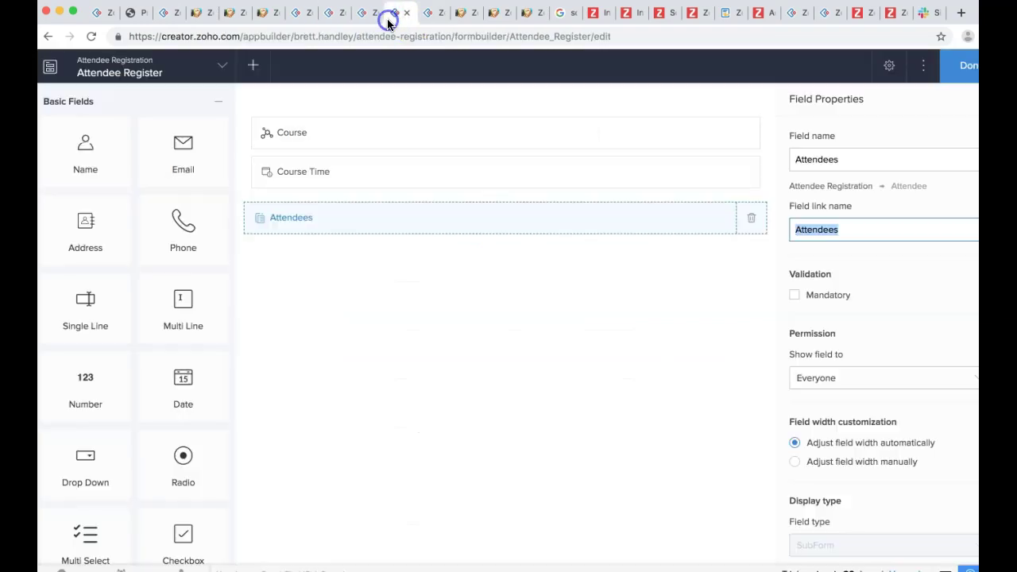
{"action": "left_click", "coordinate": [298, 13]}
{"action": "left_click", "coordinate": [504, 383]}
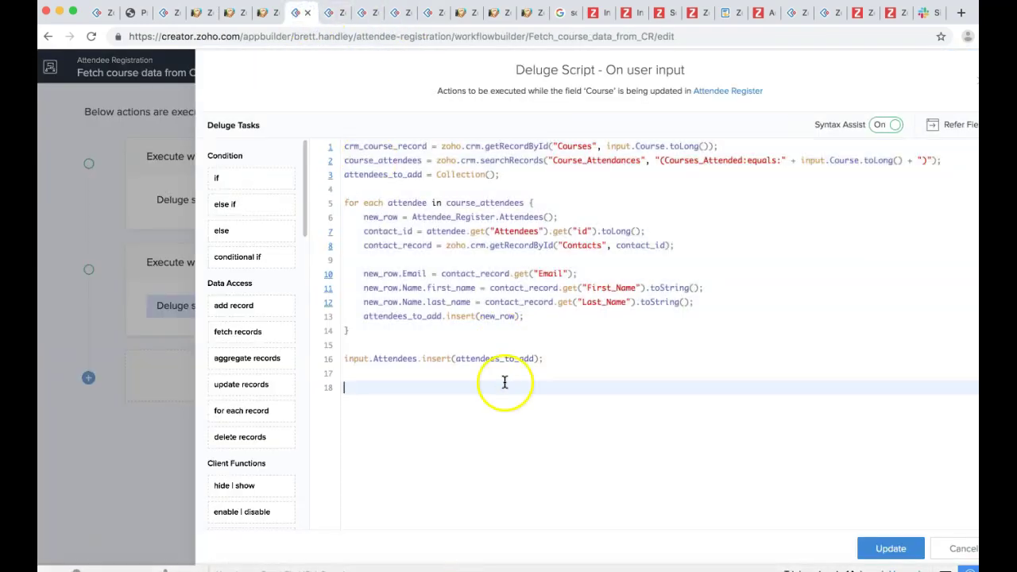
{"action": "type", "text": "input.Attendees."}
{"action": "key", "text": "Return"}
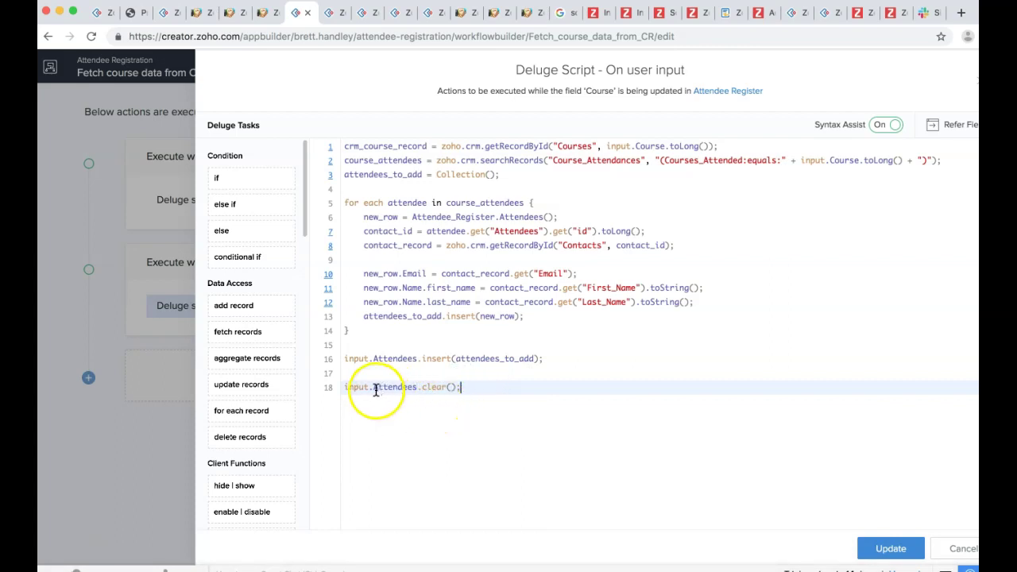
{"action": "left_click_drag", "start_coordinate": [420, 388], "coordinate": [461, 387]}
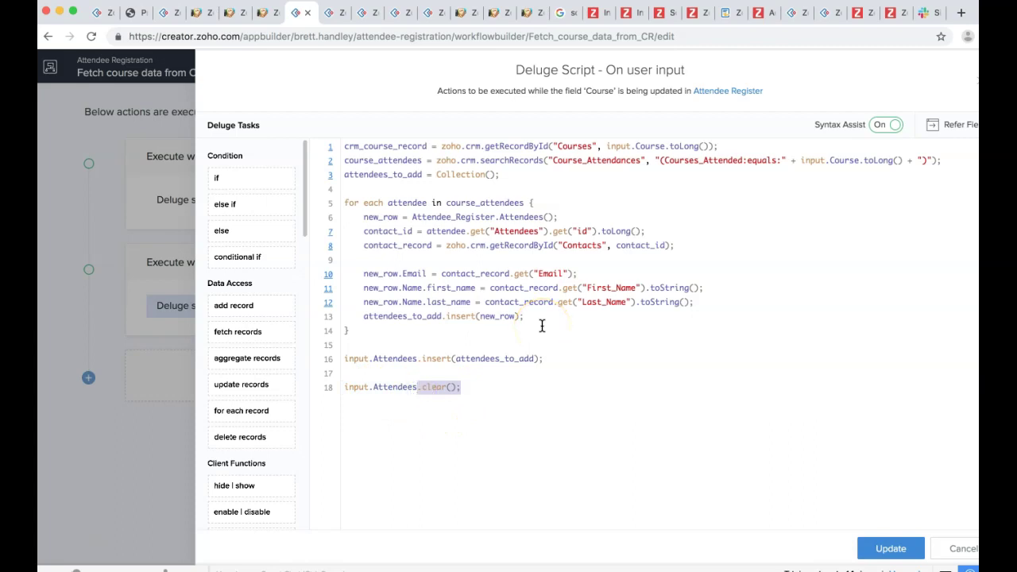
- Undo the input.Attendees.clear(); line at the script's end and place the cursor on the attendees_to_add = Collection(); line
{"action": "key", "text": "ctrl+z"}
{"action": "key", "text": "ctrl+z"}
{"action": "key", "text": "ctrl+z"}
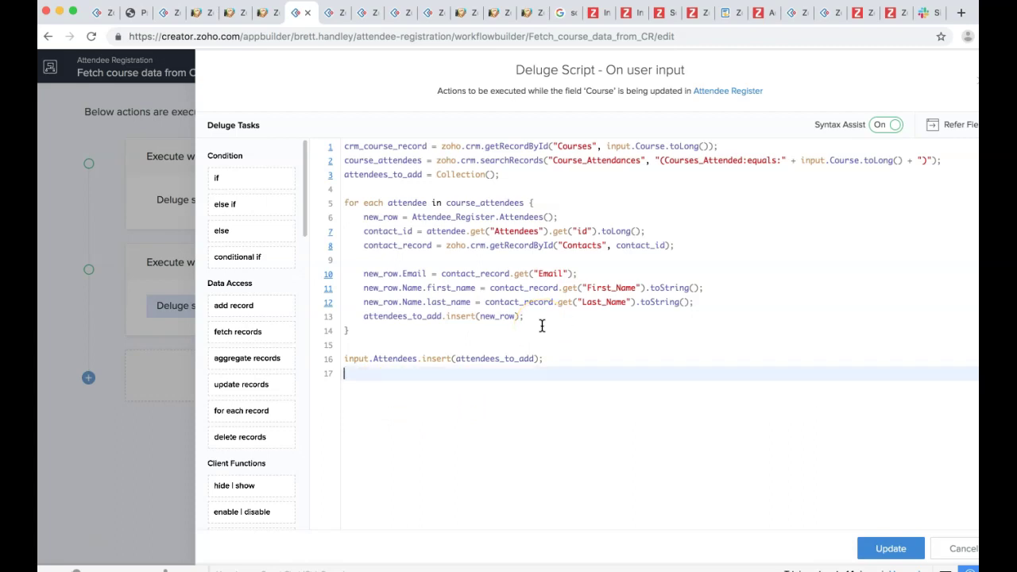
{"action": "left_click", "coordinate": [494, 180]}
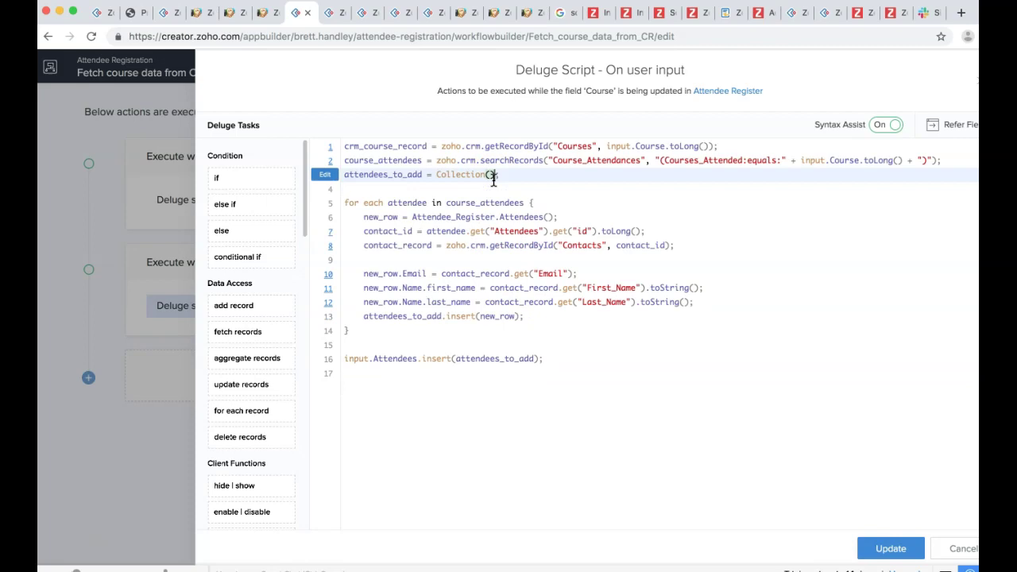
- Add input.Attendees.clear(); below the attendees_to_add = Collection(); line of the Course script, separated by a blank line, and update the script
{"action": "key", "text": "Return"}
{"action": "key", "text": "ctrl+v"}
{"action": "type", "text": "input"}
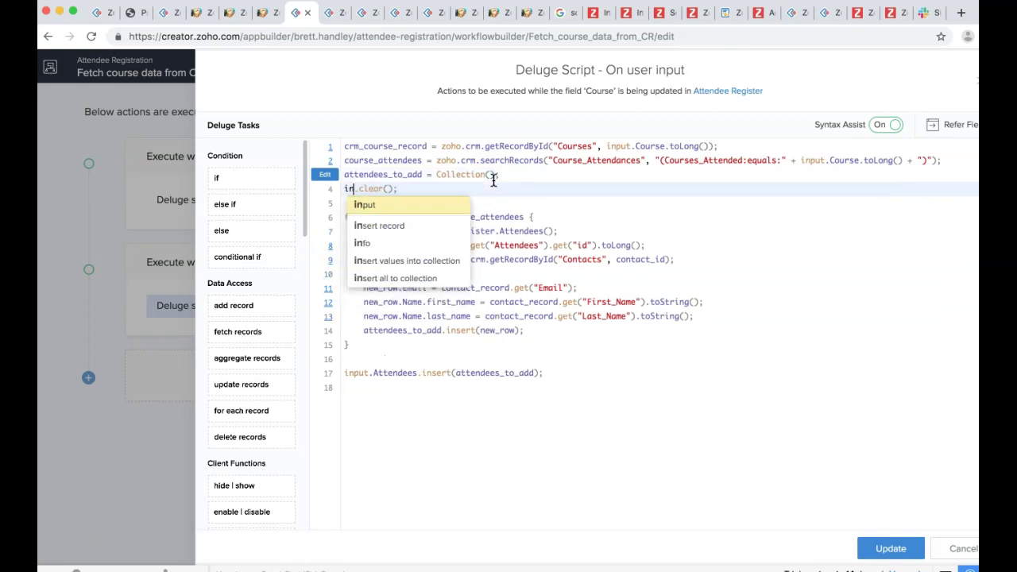
{"action": "type", "text": "ut.Attendees"}
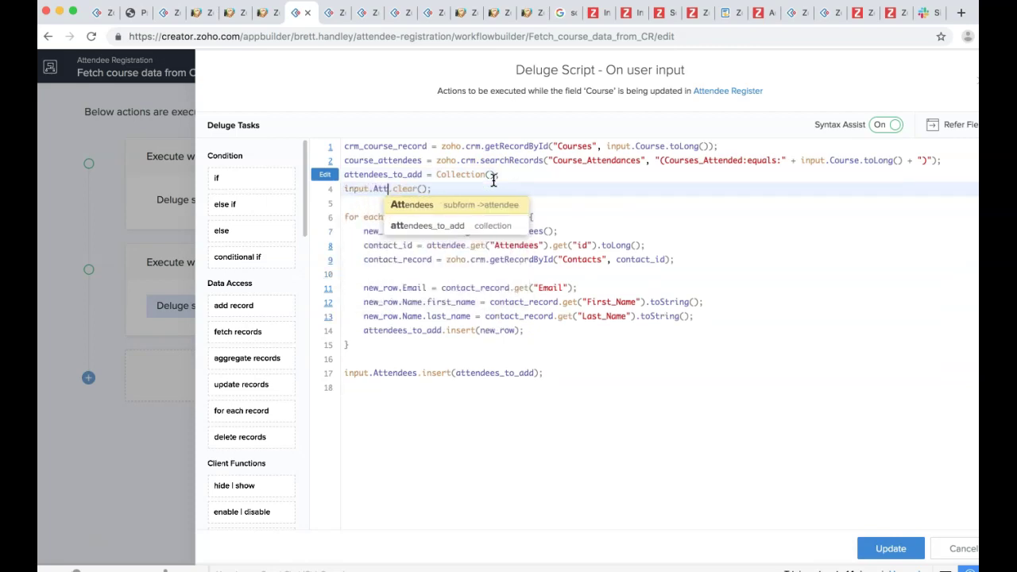
{"action": "left_click", "coordinate": [499, 177]}
{"action": "key", "text": "Return"}
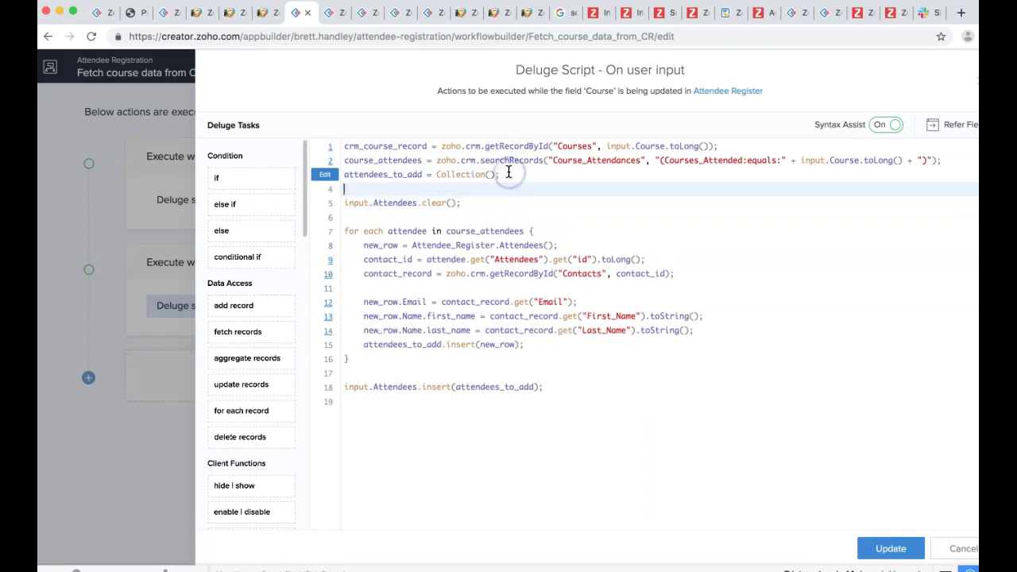
{"action": "left_click", "coordinate": [879, 556]}
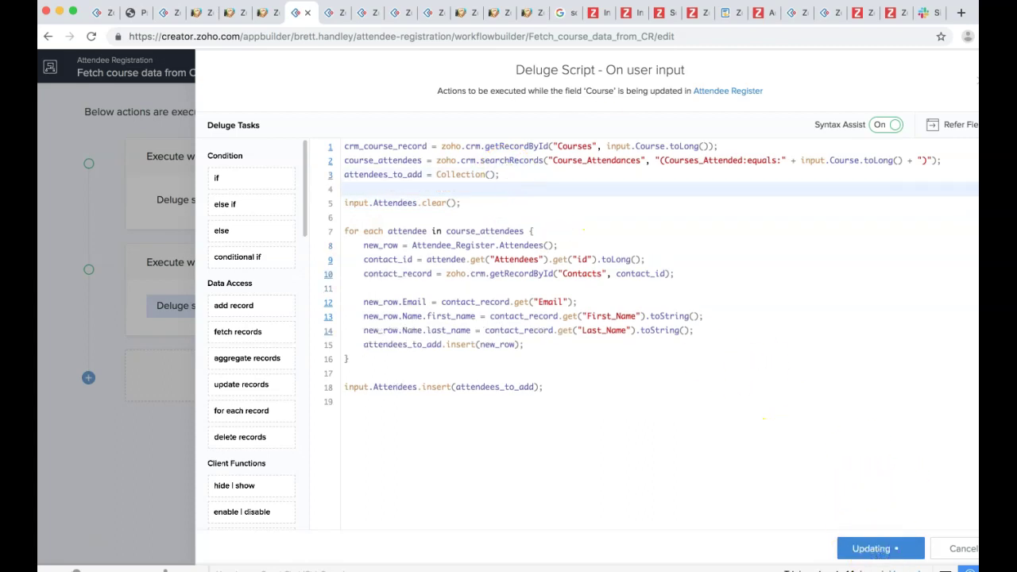
- In populate_attendee_list, complete the unfinished line above the loop as attendee_register_record.Attendees.clear(); and save the function
{"action": "left_click", "coordinate": [368, 13]}
{"action": "left_click", "coordinate": [399, 13]}
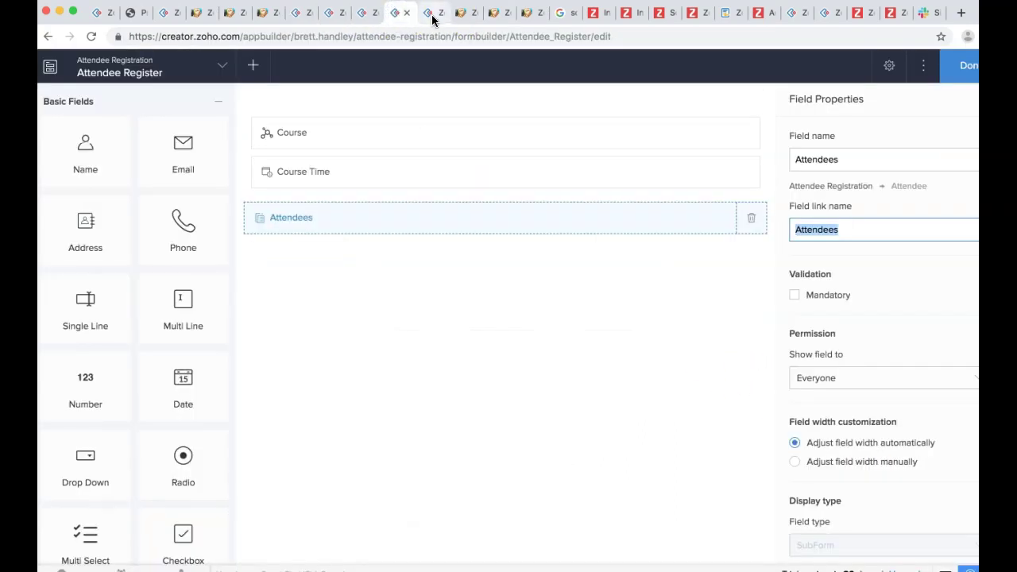
{"action": "left_click", "coordinate": [431, 13]}
{"action": "left_click", "coordinate": [547, 243]}
{"action": "type", "text": "clear();"}
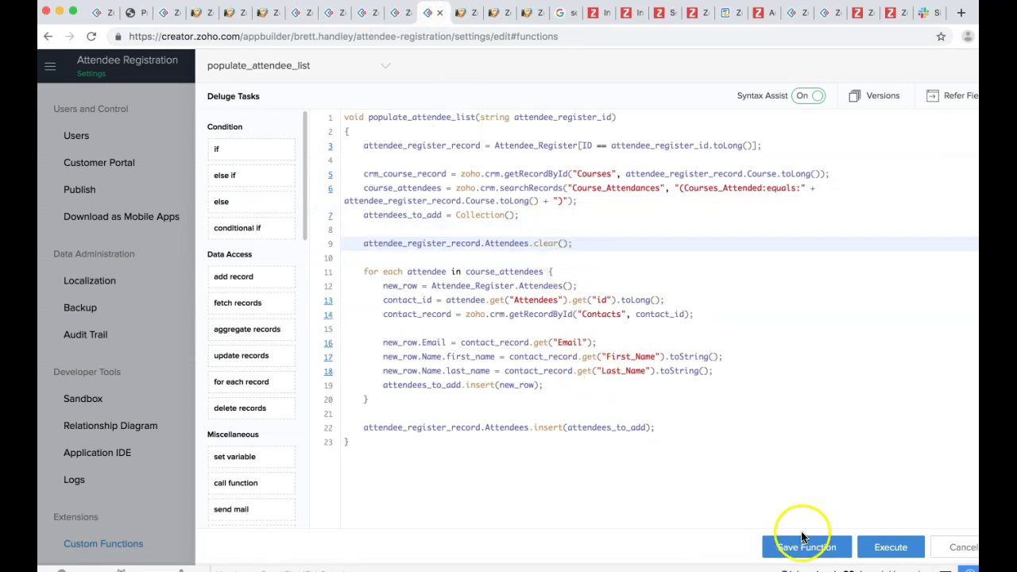
{"action": "left_click", "coordinate": [808, 545]}
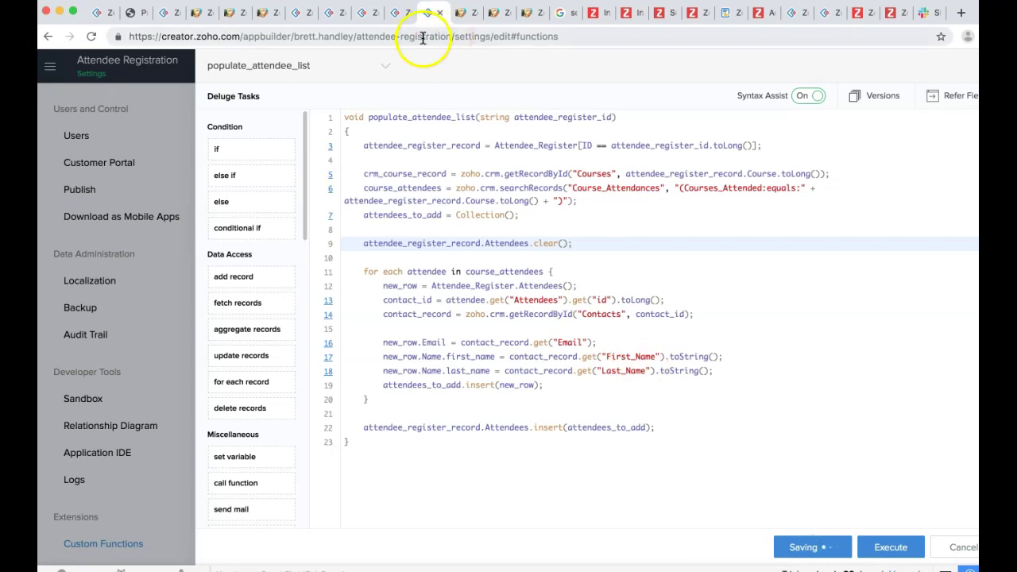
{"action": "left_click", "coordinate": [388, 14]}
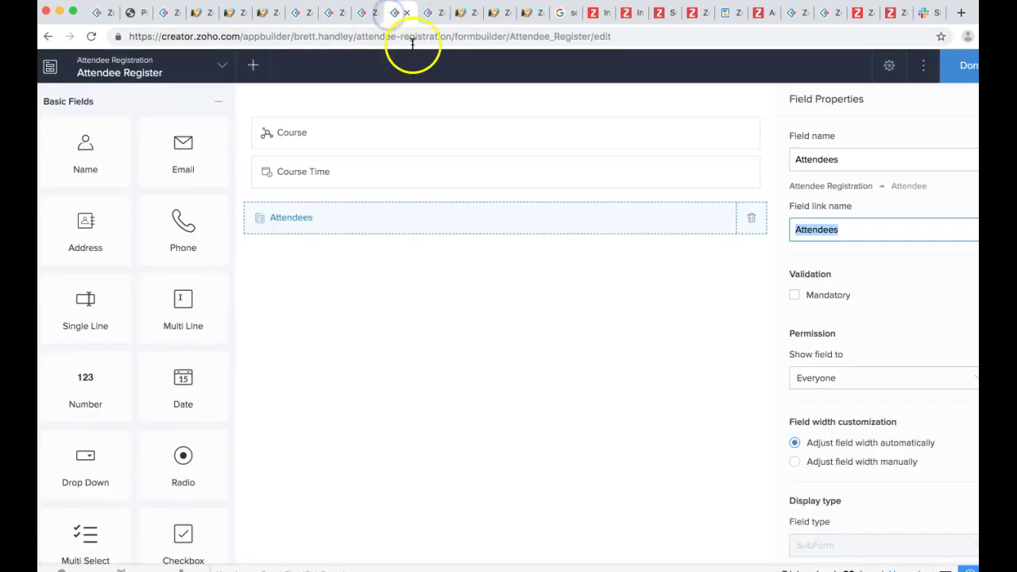
{"action": "left_click", "coordinate": [366, 15]}
{"action": "scroll", "coordinate": [549, 240], "scroll_direction": "down", "scroll_amount": 5}
{"action": "scroll", "coordinate": [549, 240], "scroll_direction": "up", "scroll_amount": 5}
{"action": "left_click", "coordinate": [429, 14]}
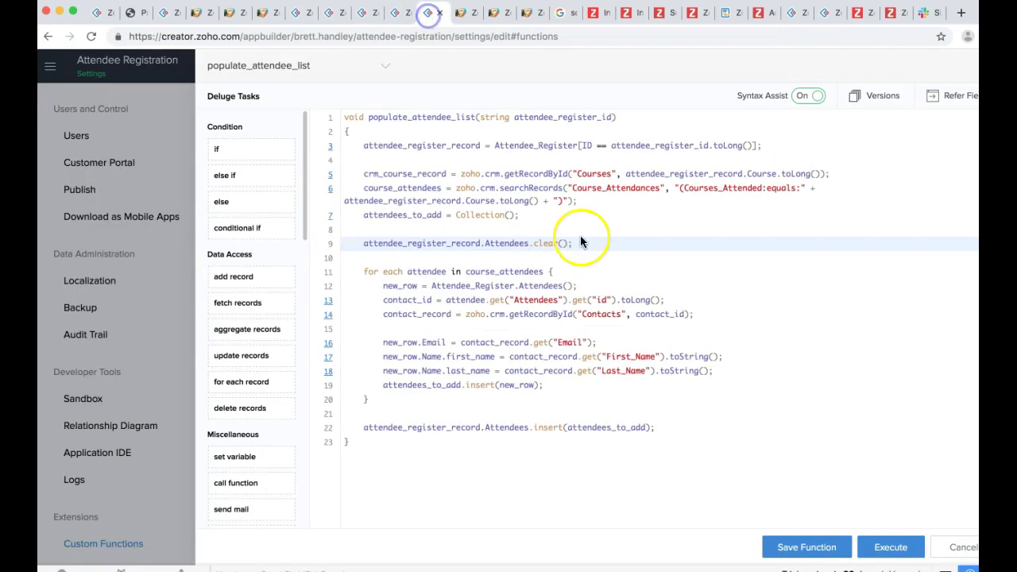
{"action": "left_click", "coordinate": [888, 549]}
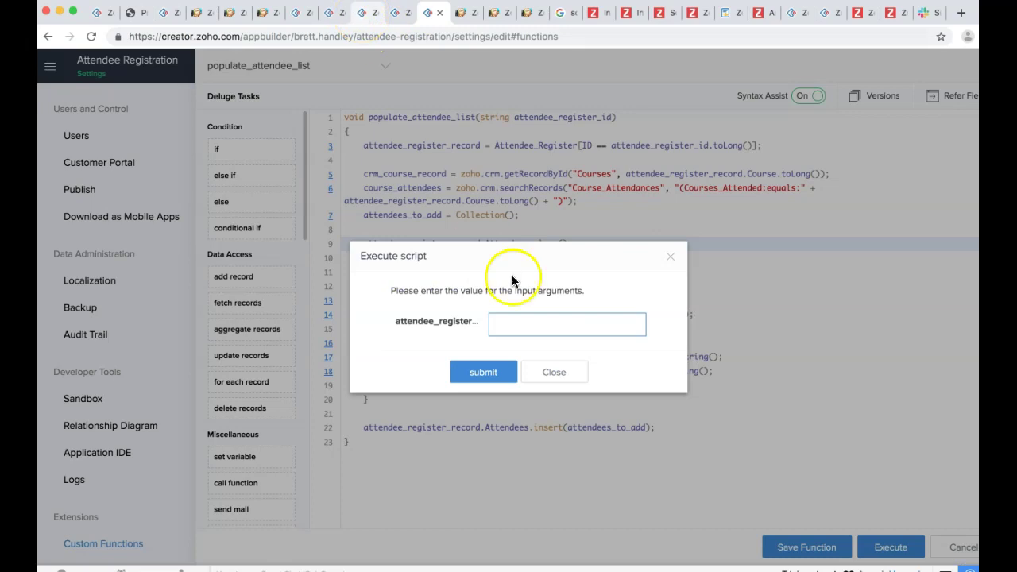
{"action": "key", "text": "super+shift+v"}
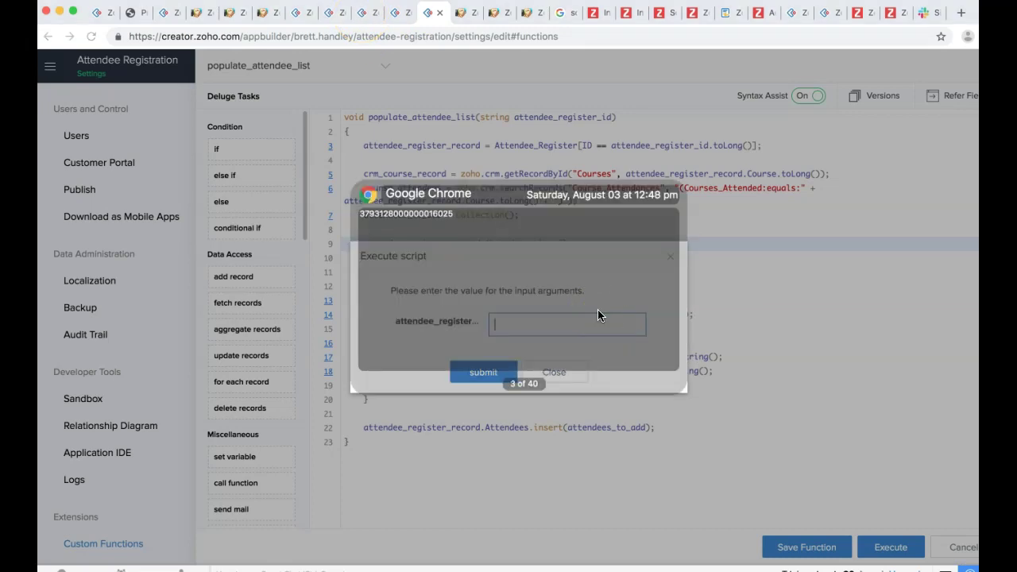
{"action": "left_click", "coordinate": [597, 316]}
{"action": "left_click", "coordinate": [477, 371]}
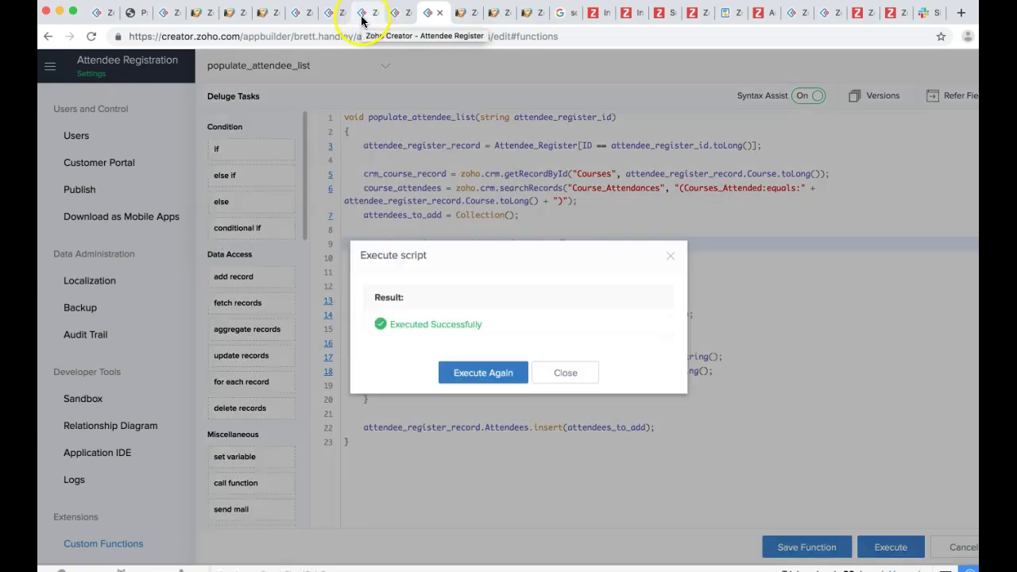
- Reload the Attendee Register record's edit page to examine its Attendees subform rows
{"action": "left_click", "coordinate": [362, 13]}
{"action": "key", "text": "super+r"}
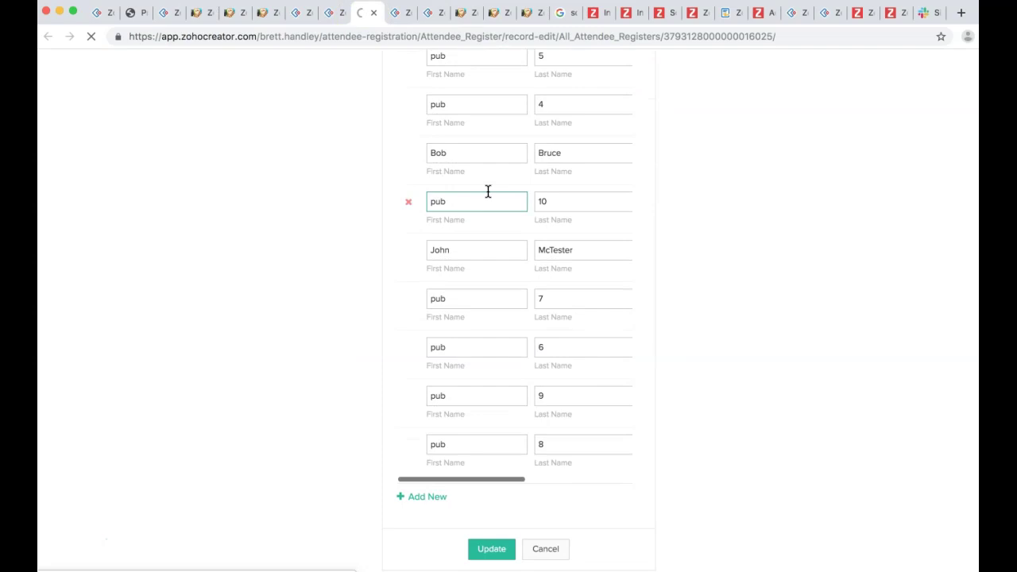
{"action": "left_click", "coordinate": [550, 282]}
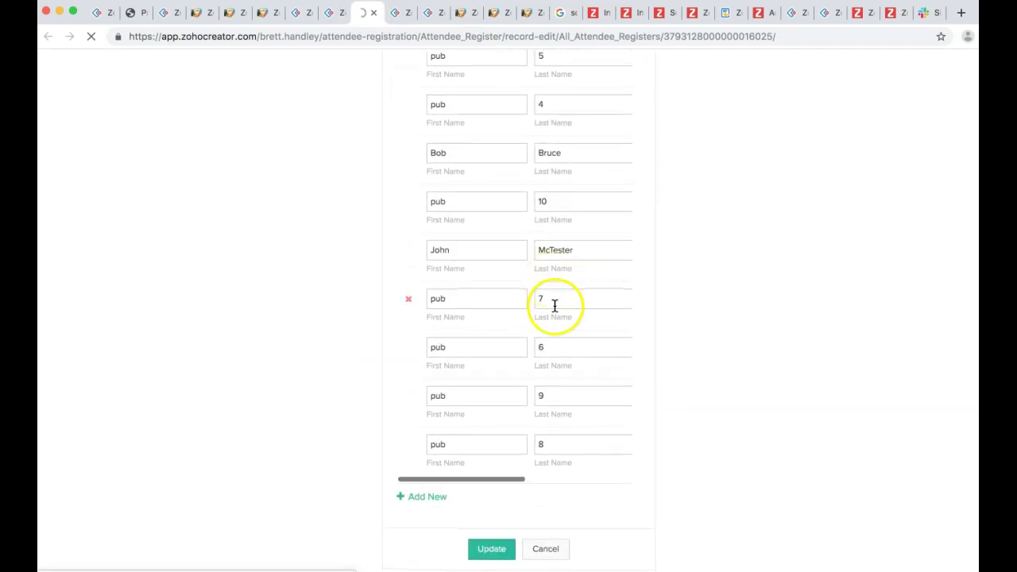